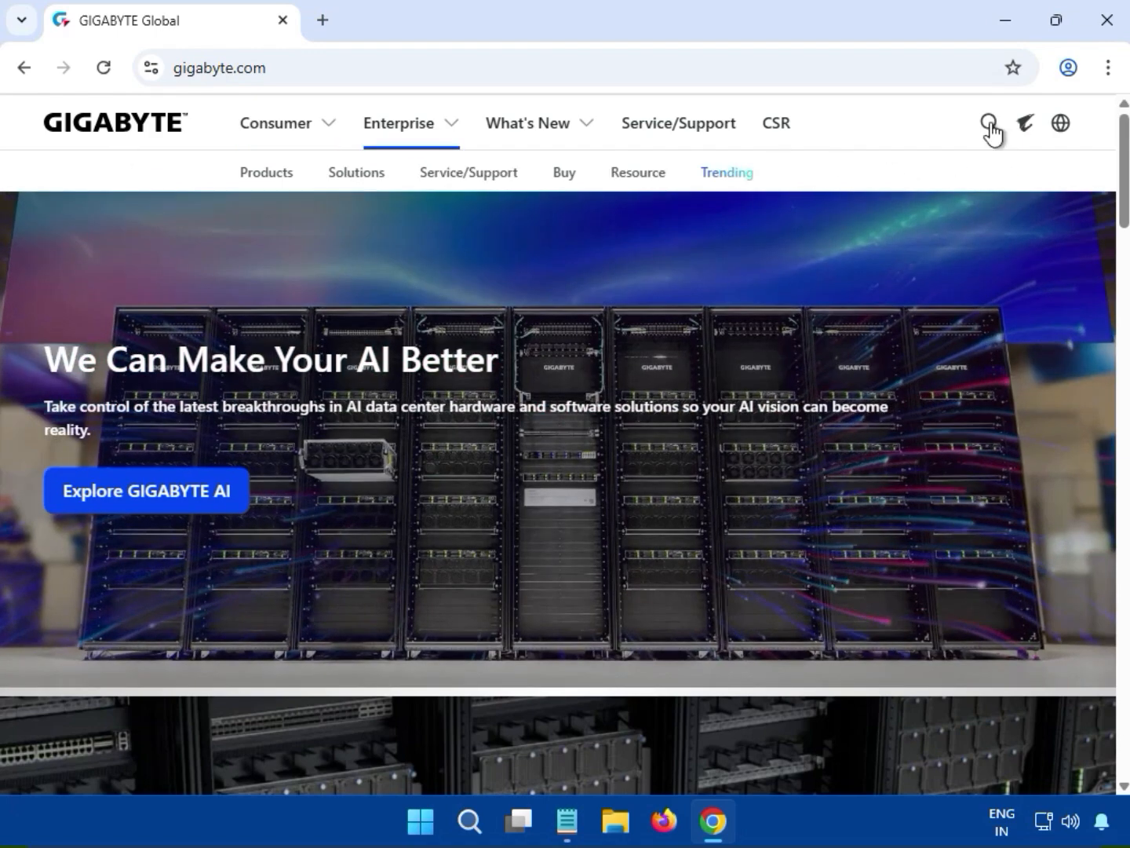
Step: Search the GIGABYTE website for "TRX50 AI TOP"
{"action": "left_click", "coordinate": [989, 123]}
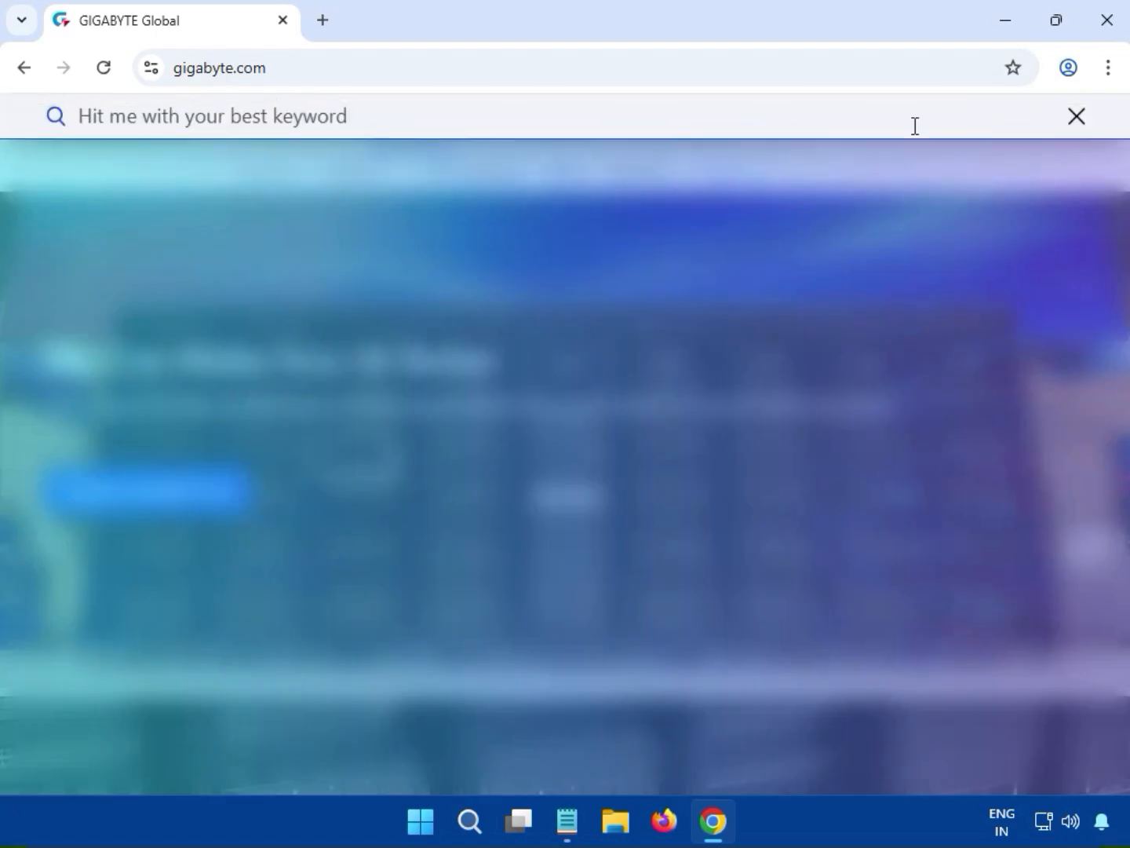
{"action": "left_click", "coordinate": [668, 127]}
{"action": "type", "text": "TRX50 AI TOP"}
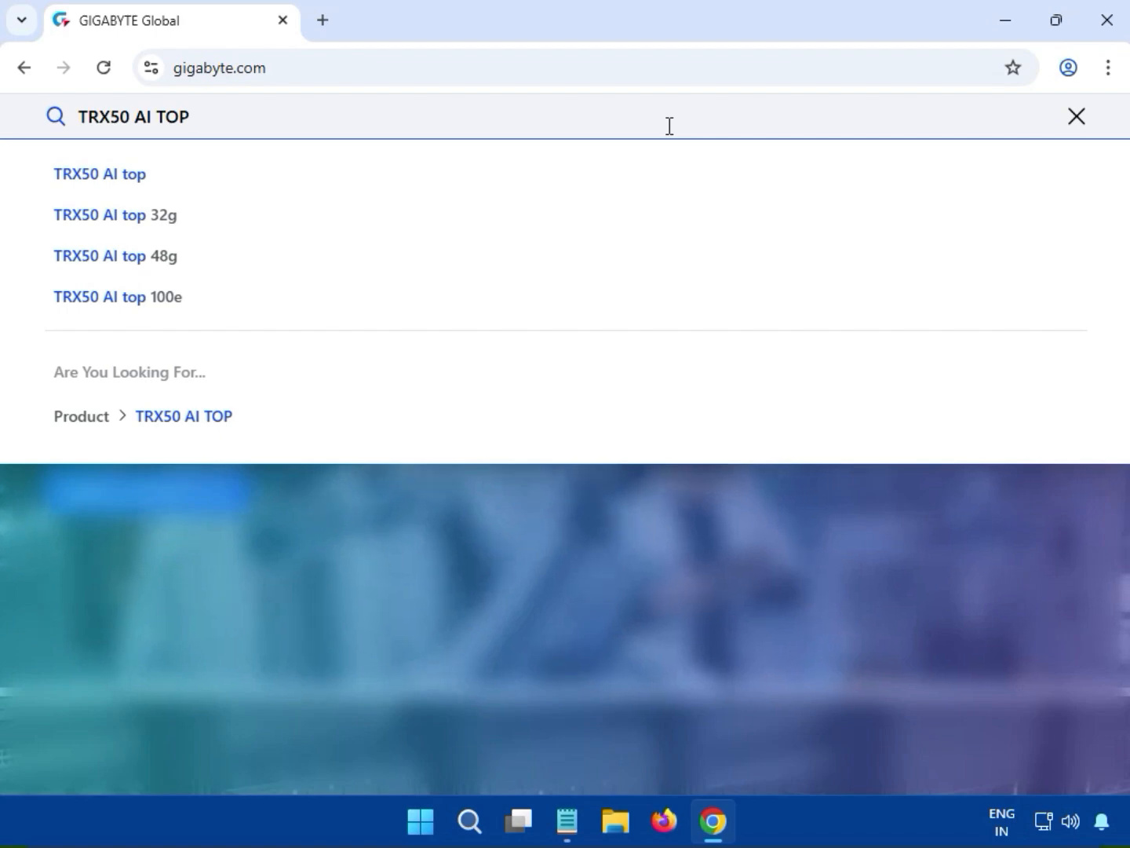
{"action": "key", "text": "Return"}
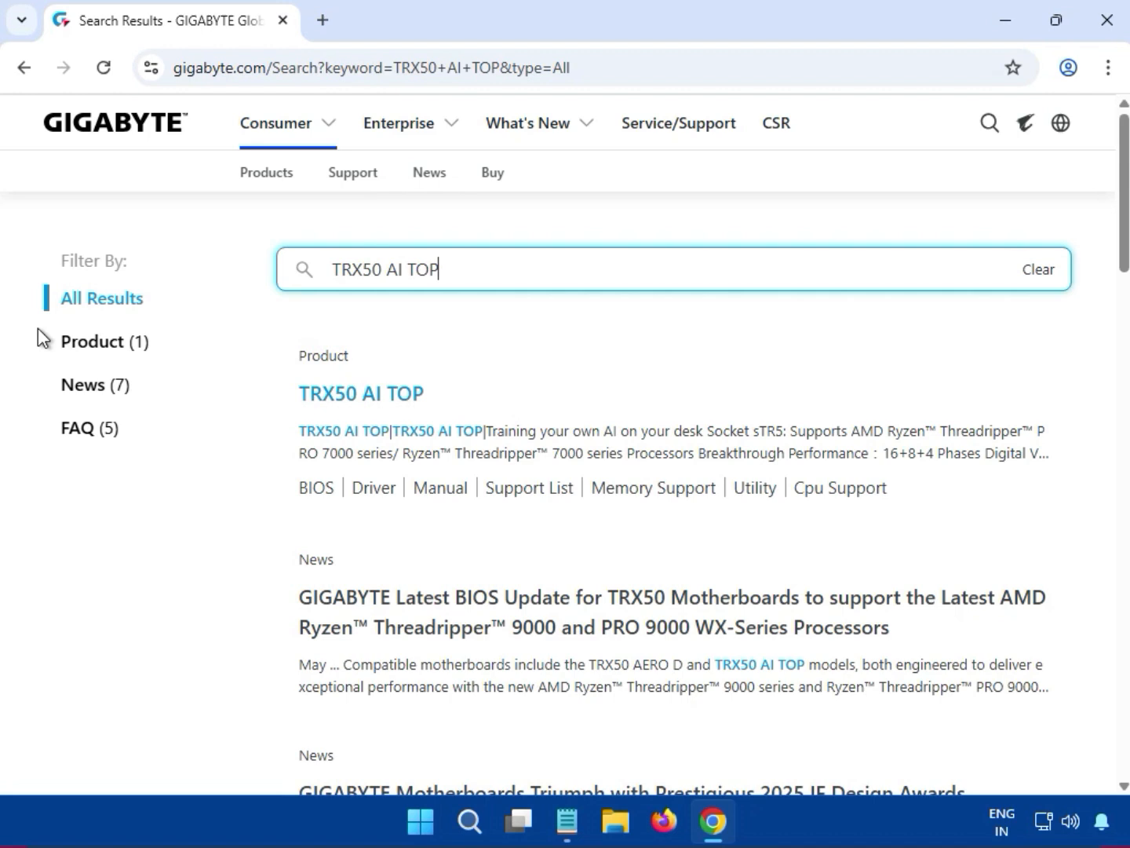
Step: Filter the search results to products and open the support page of the TRX50 AI TOP motherboard
{"action": "left_click", "coordinate": [106, 354]}
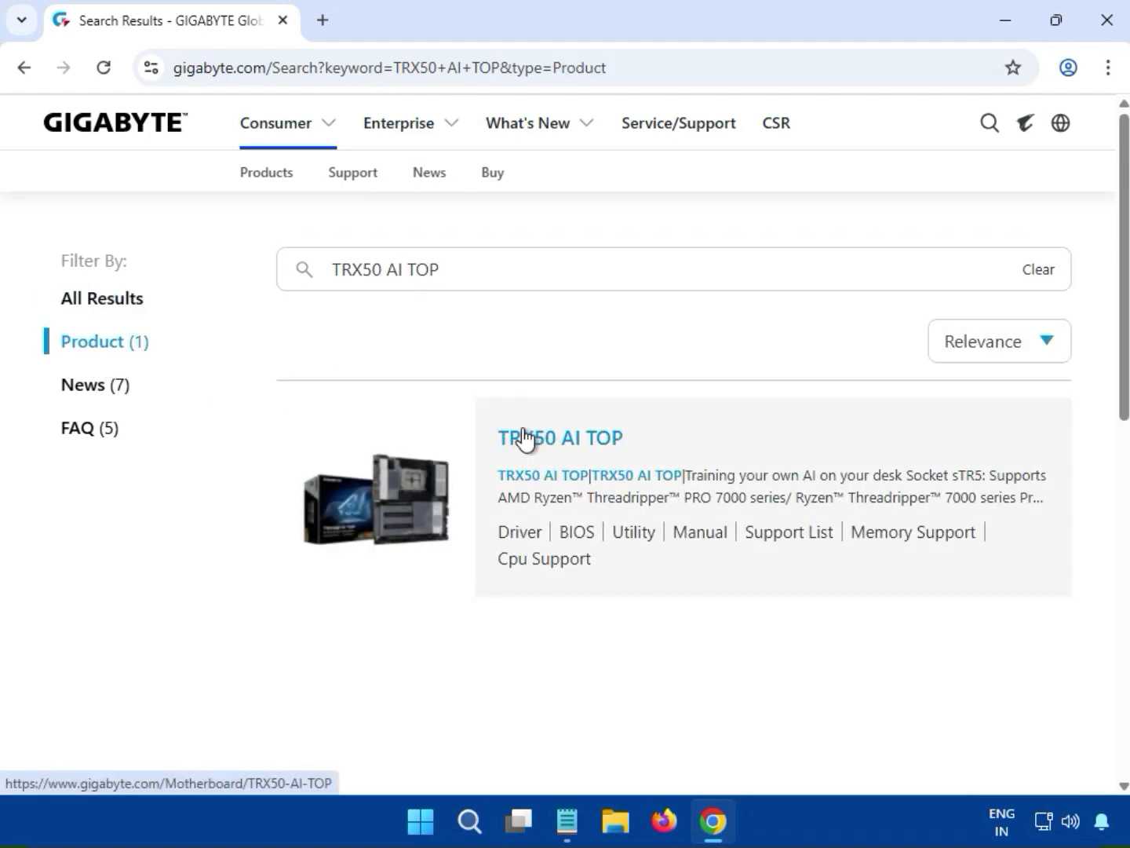
{"action": "left_click", "coordinate": [524, 437]}
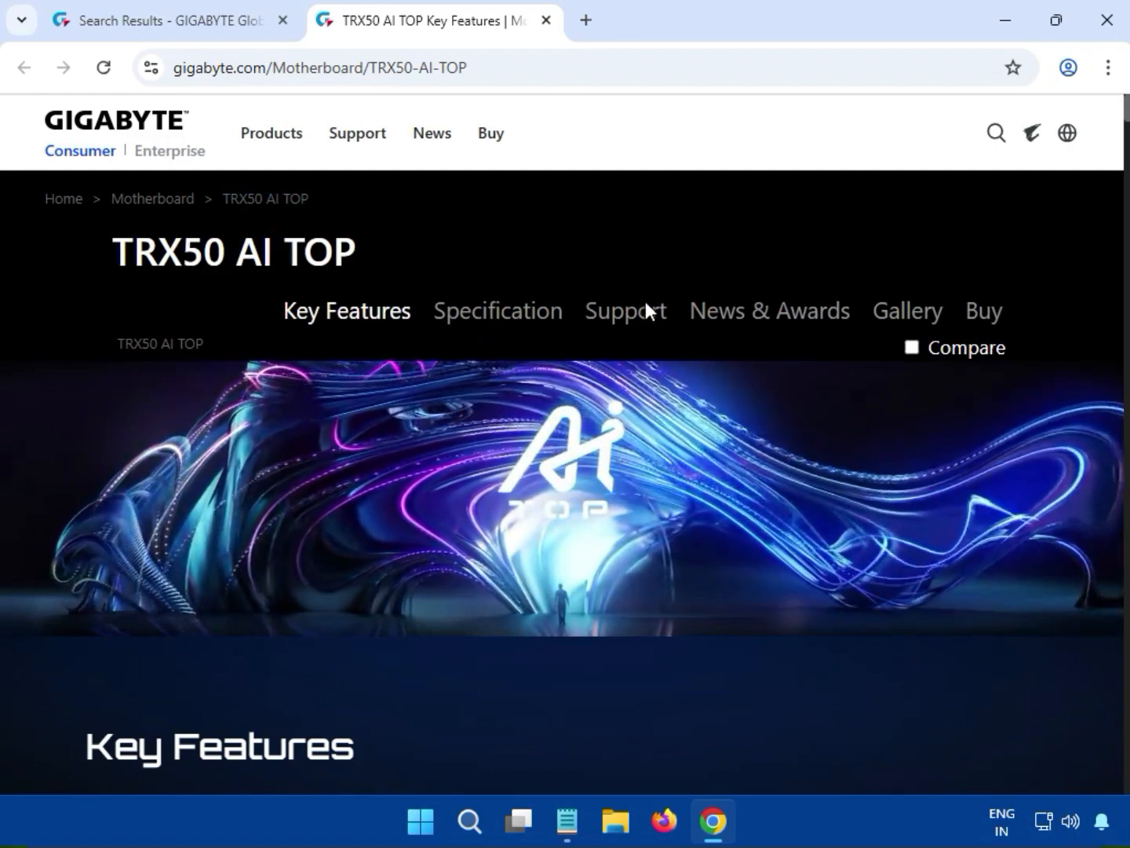
{"action": "left_click", "coordinate": [639, 315]}
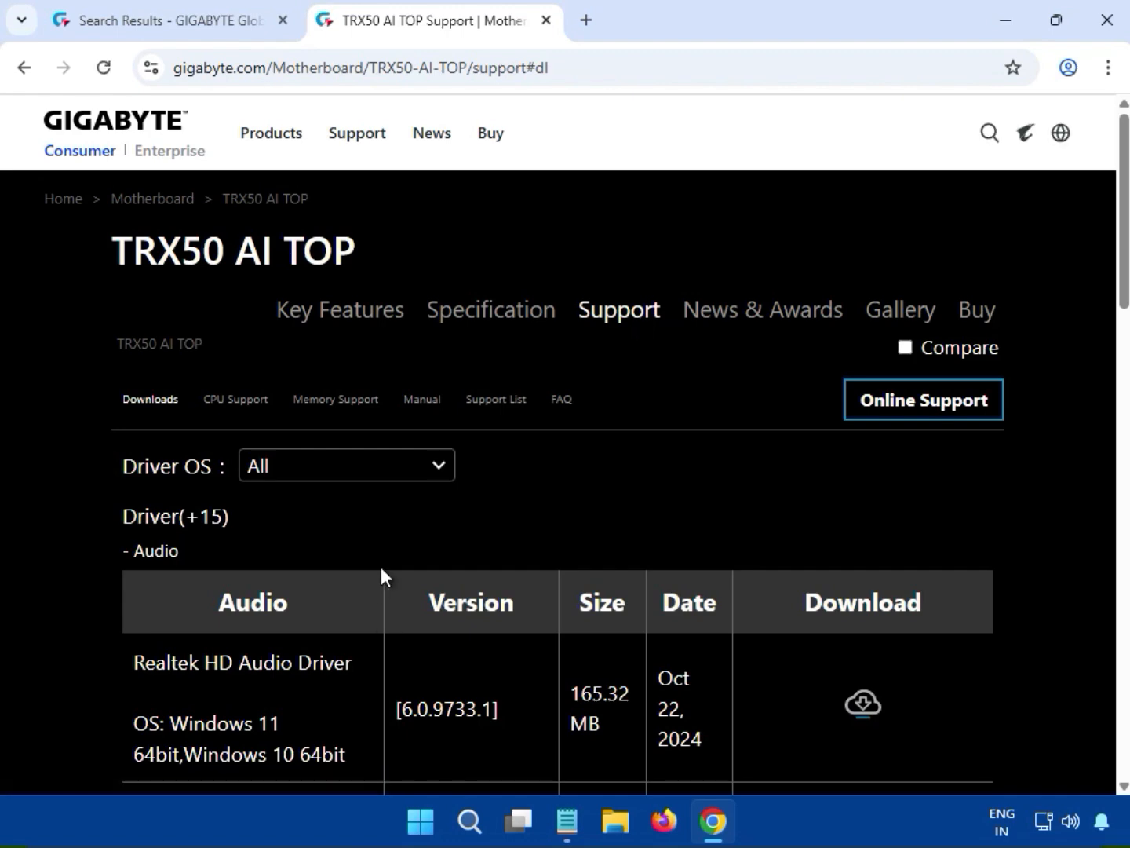
Step: Set the driver operating system filter to Windows 11 64bit
{"action": "scroll", "coordinate": [534, 486], "scroll_direction": "down", "scroll_amount": 1}
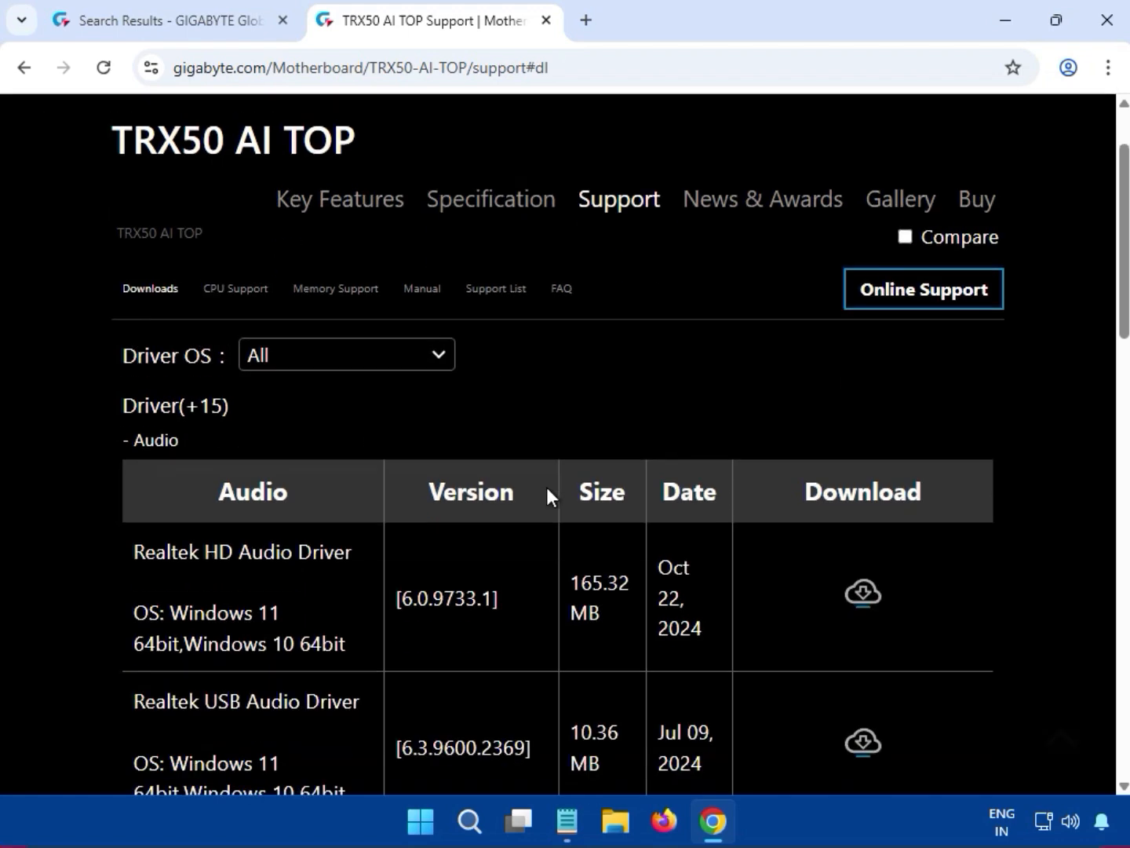
{"action": "left_click", "coordinate": [396, 373]}
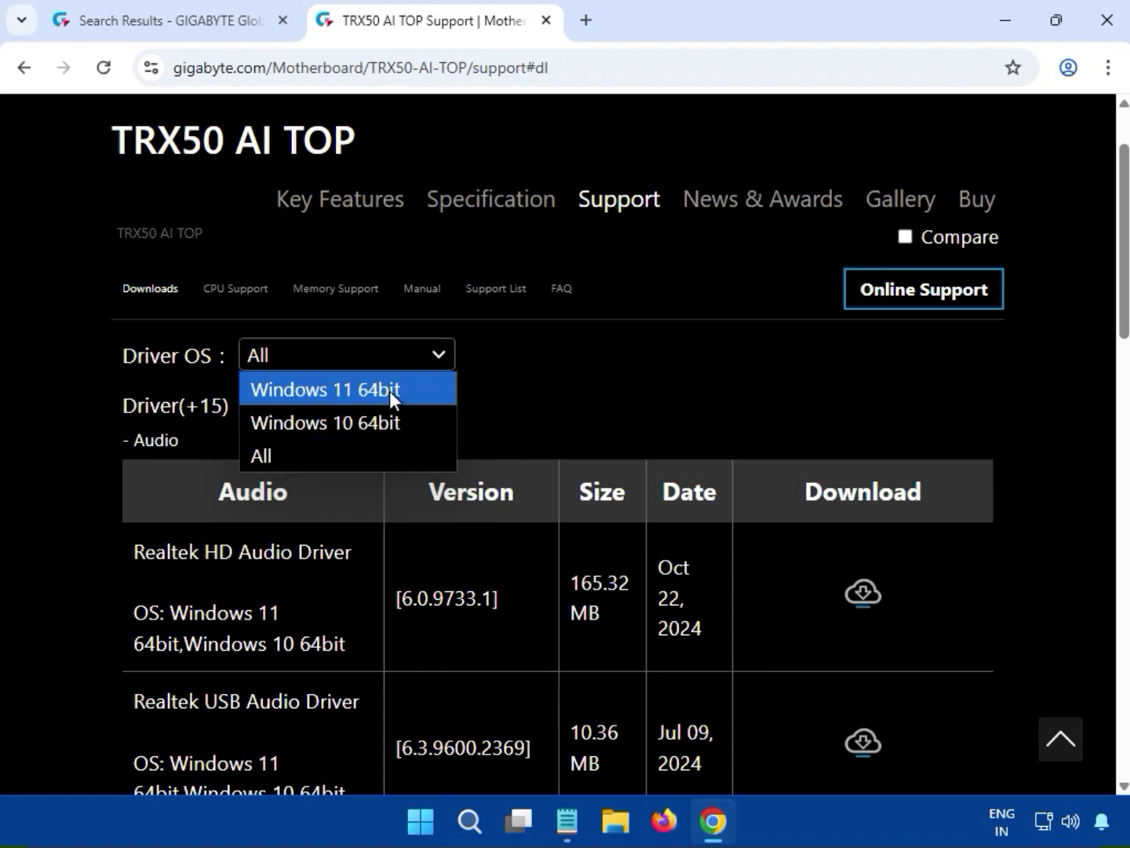
{"action": "left_click", "coordinate": [567, 414]}
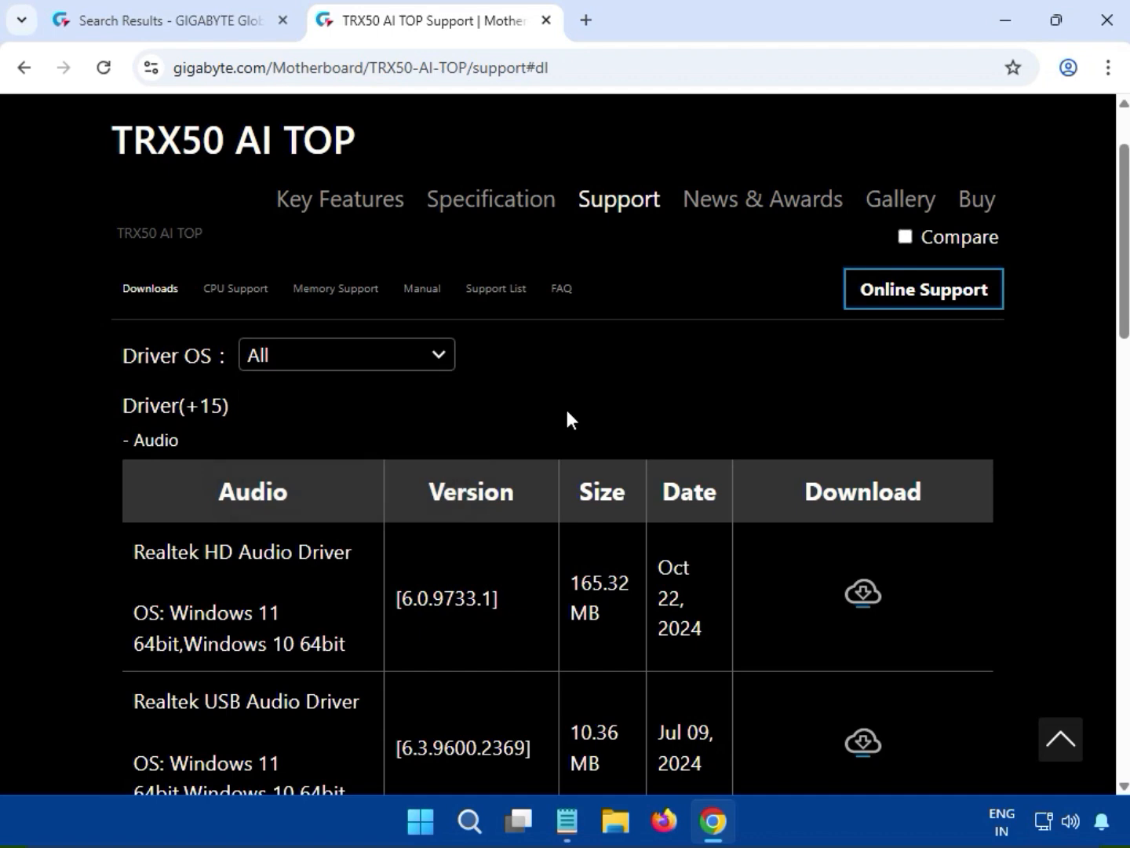
{"action": "left_click", "coordinate": [414, 361]}
{"action": "left_click", "coordinate": [357, 386]}
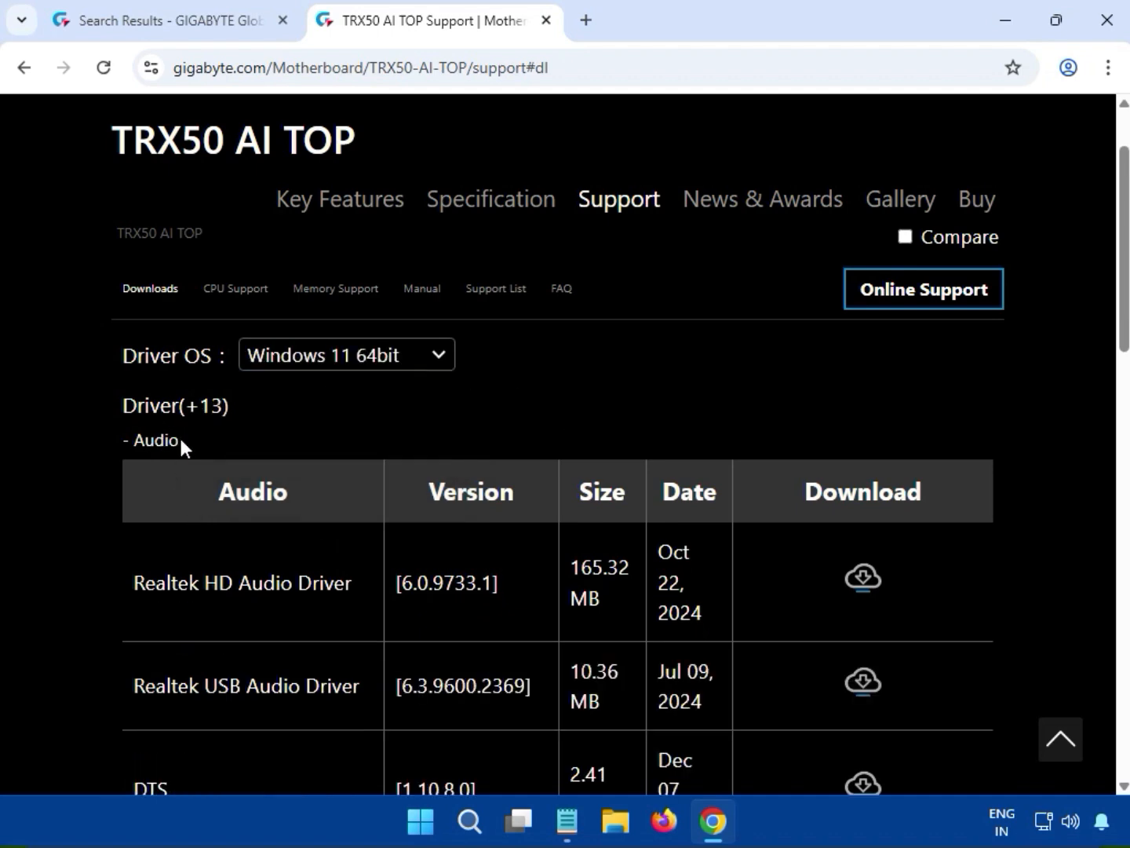
Step: Download the Realtek HD Audio Driver version 6.0.9733.1 from the Audio section and show the recent downloads
{"action": "left_click_drag", "start_coordinate": [179, 438], "coordinate": [133, 441]}
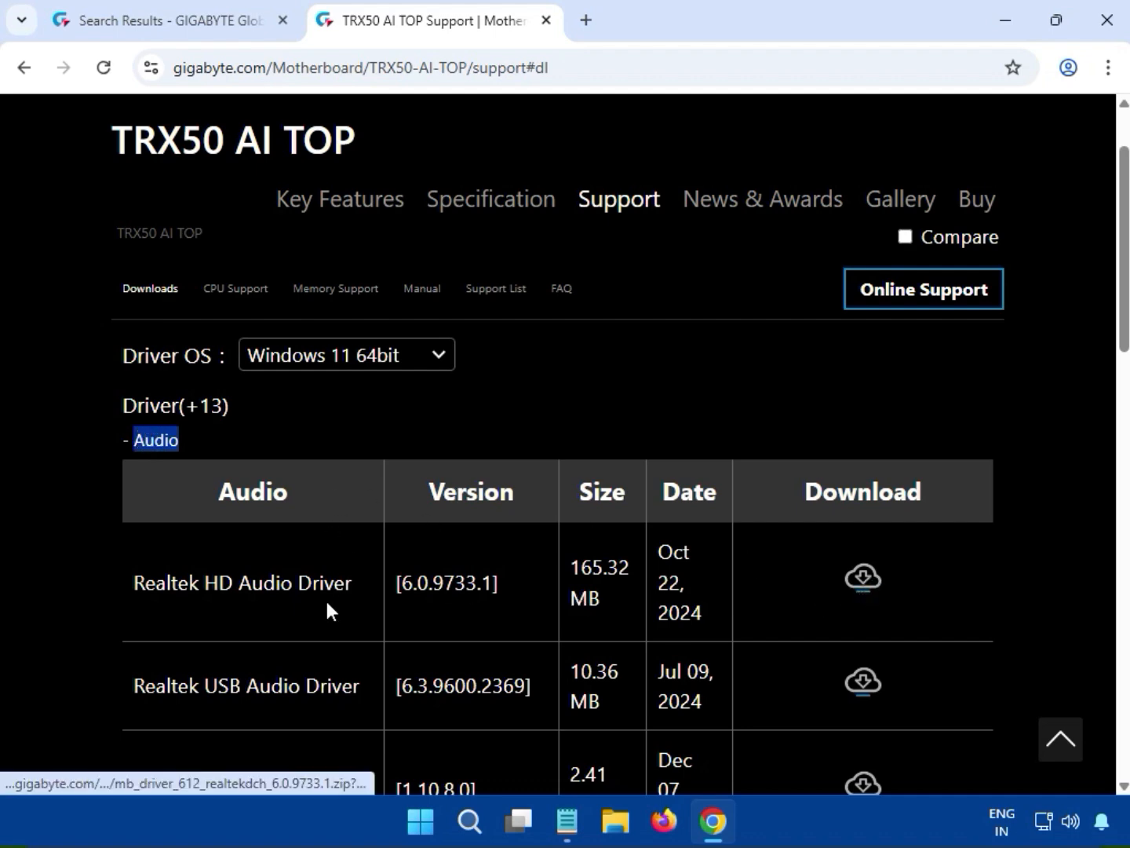
{"action": "left_click_drag", "start_coordinate": [573, 560], "coordinate": [625, 608]}
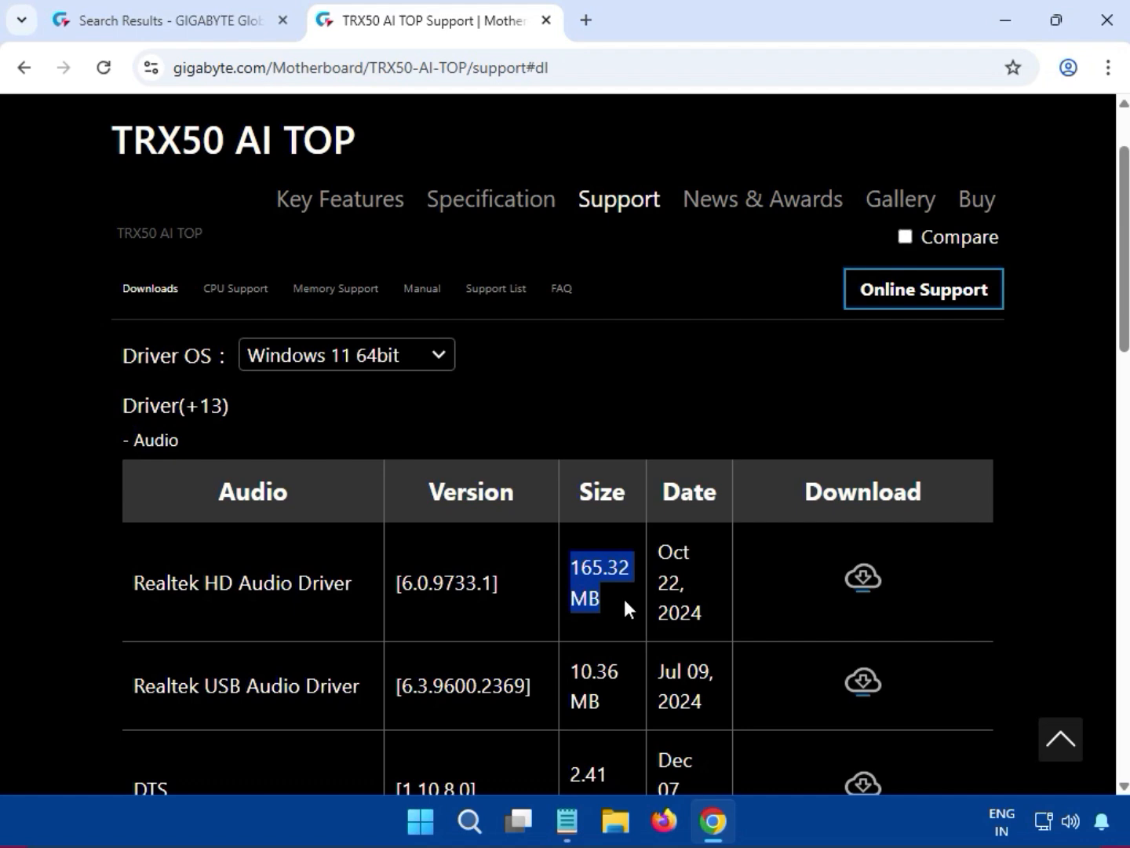
{"action": "left_click", "coordinate": [863, 582]}
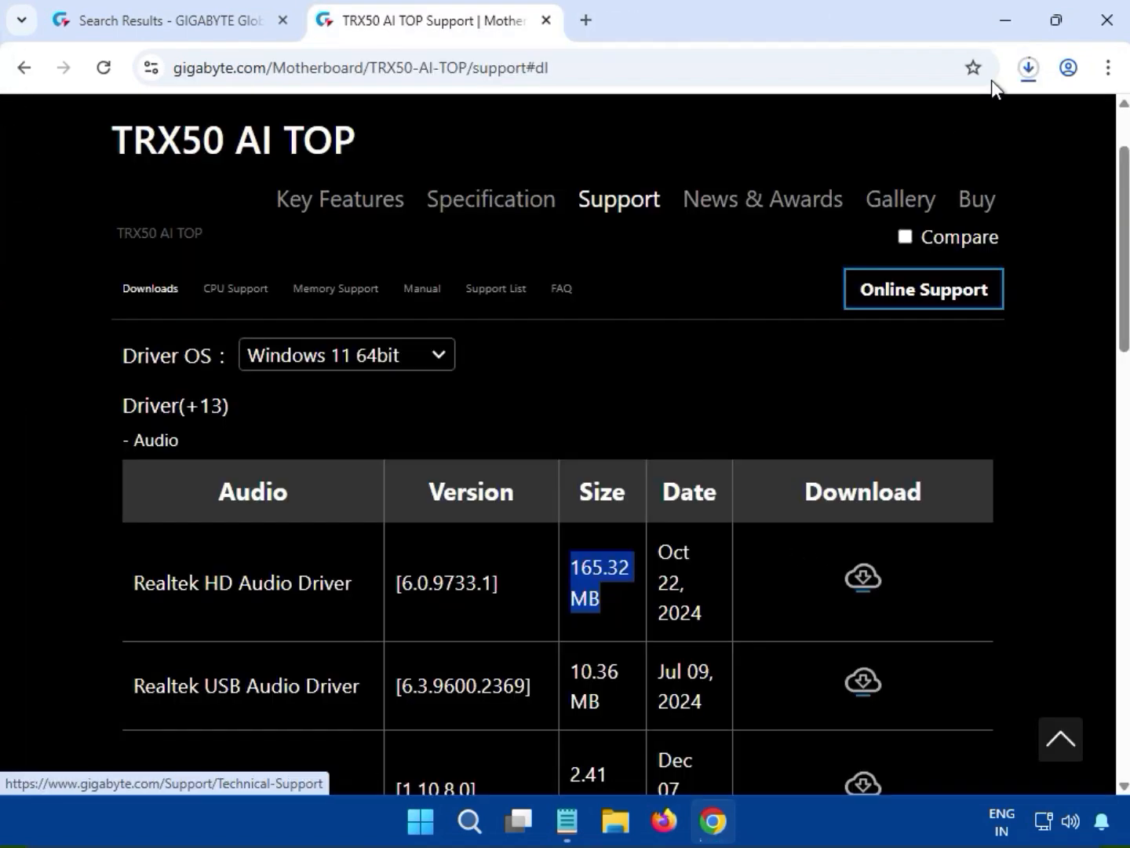
{"action": "left_click", "coordinate": [1021, 77]}
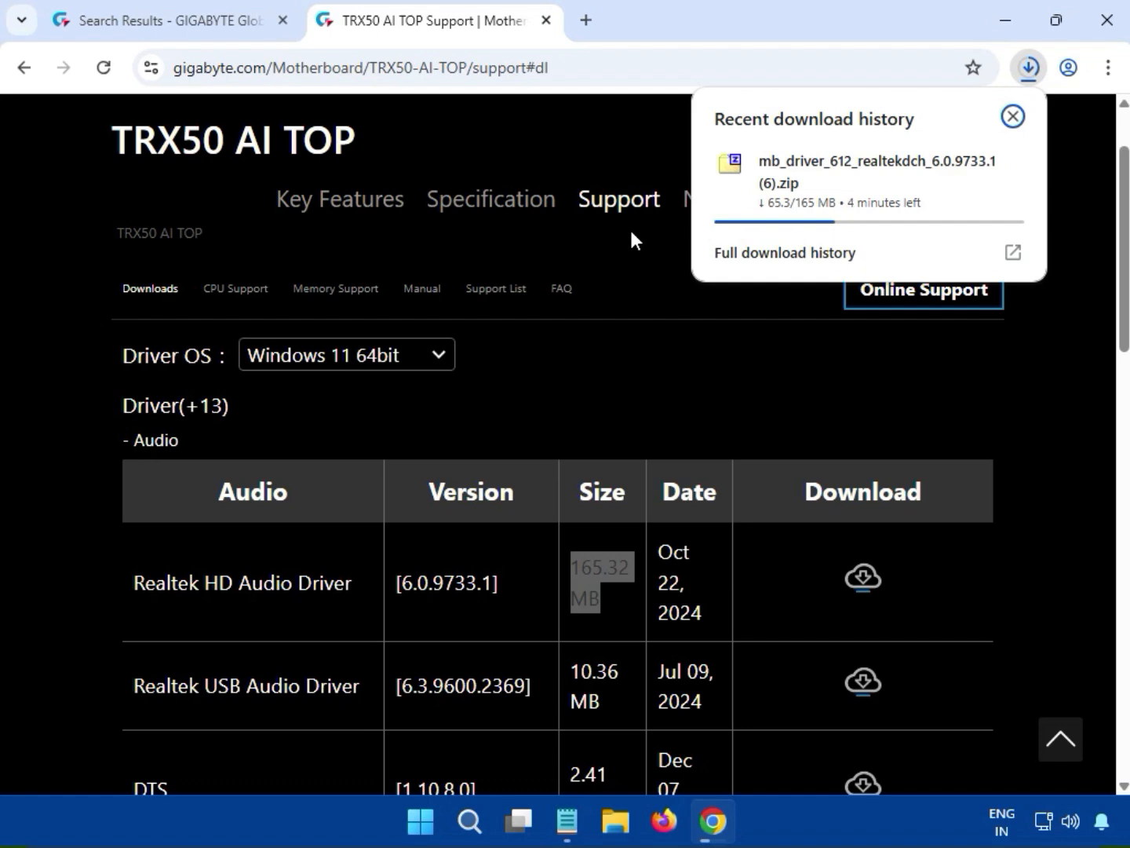
{"action": "key", "text": "Tab"}
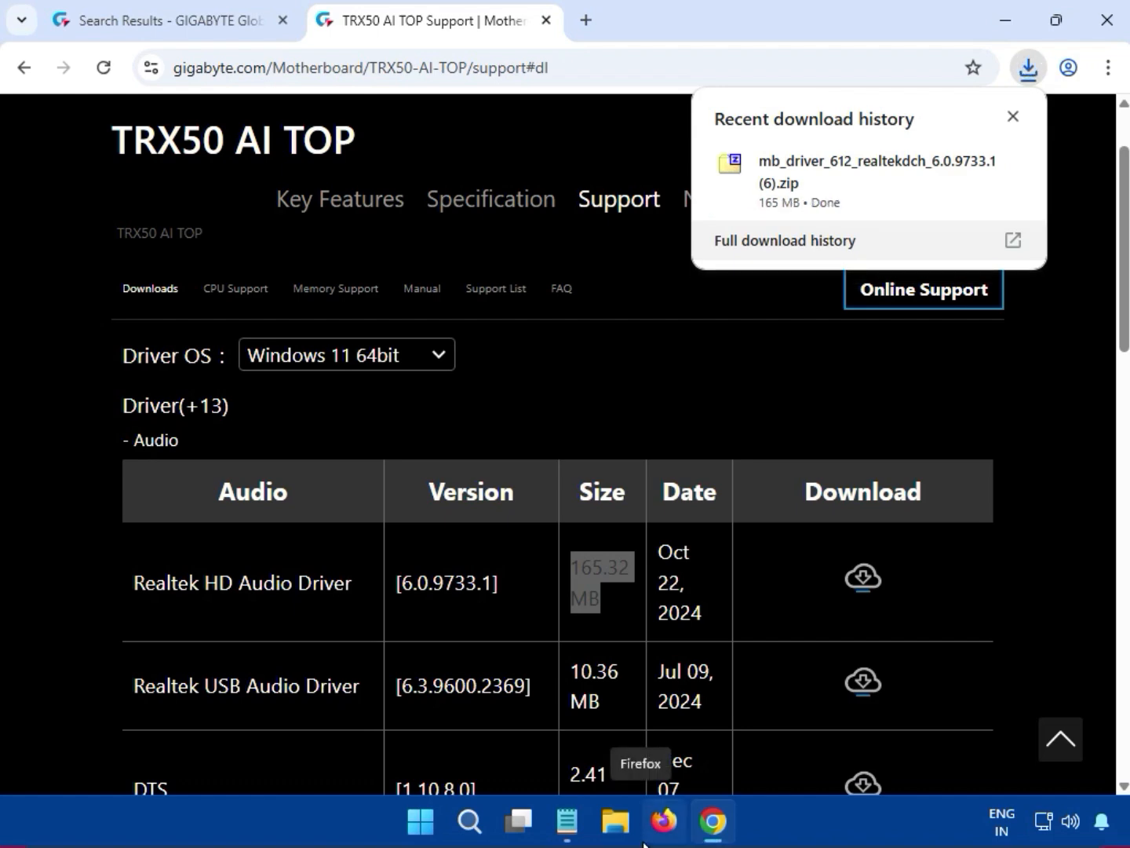
Step: Run mb_driver_612_realtekdch_6.0.9733.1.exe from the downloaded archive, allow it to make changes to the device, and close the archive once installation ends
{"action": "left_click", "coordinate": [826, 170]}
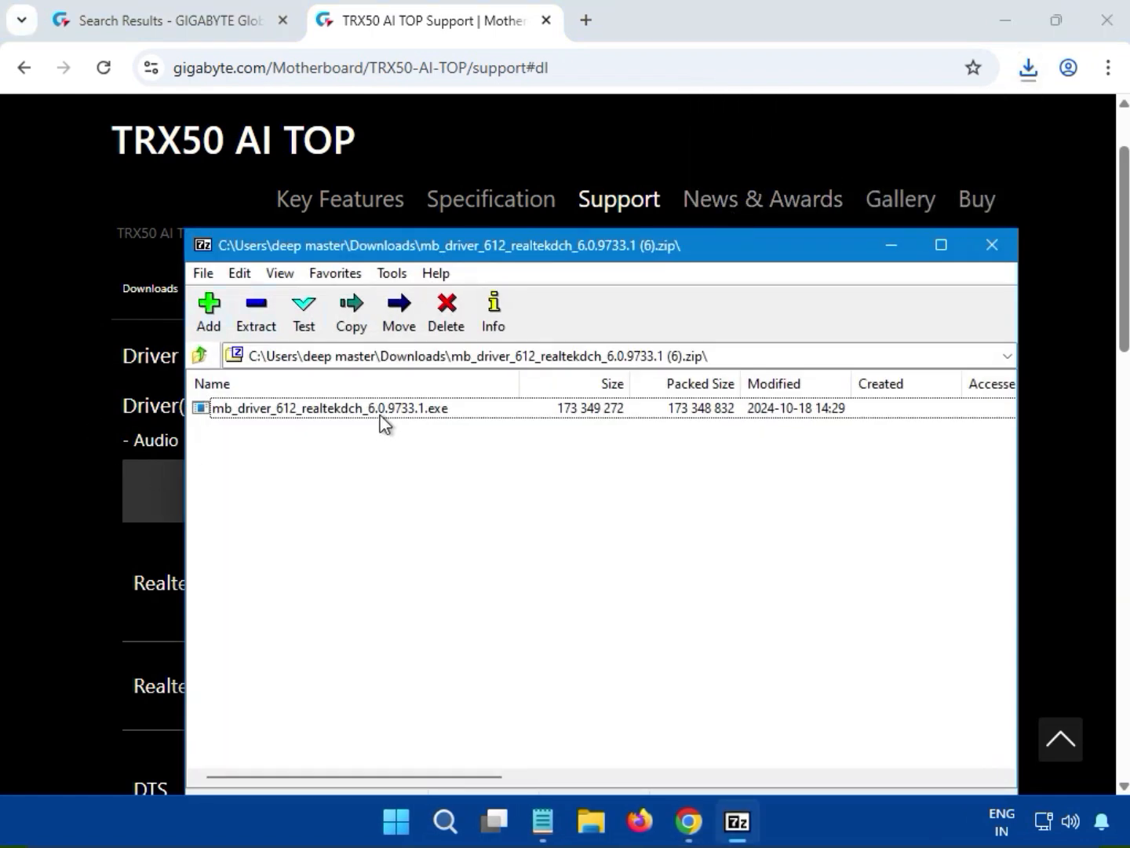
{"action": "left_click", "coordinate": [382, 413]}
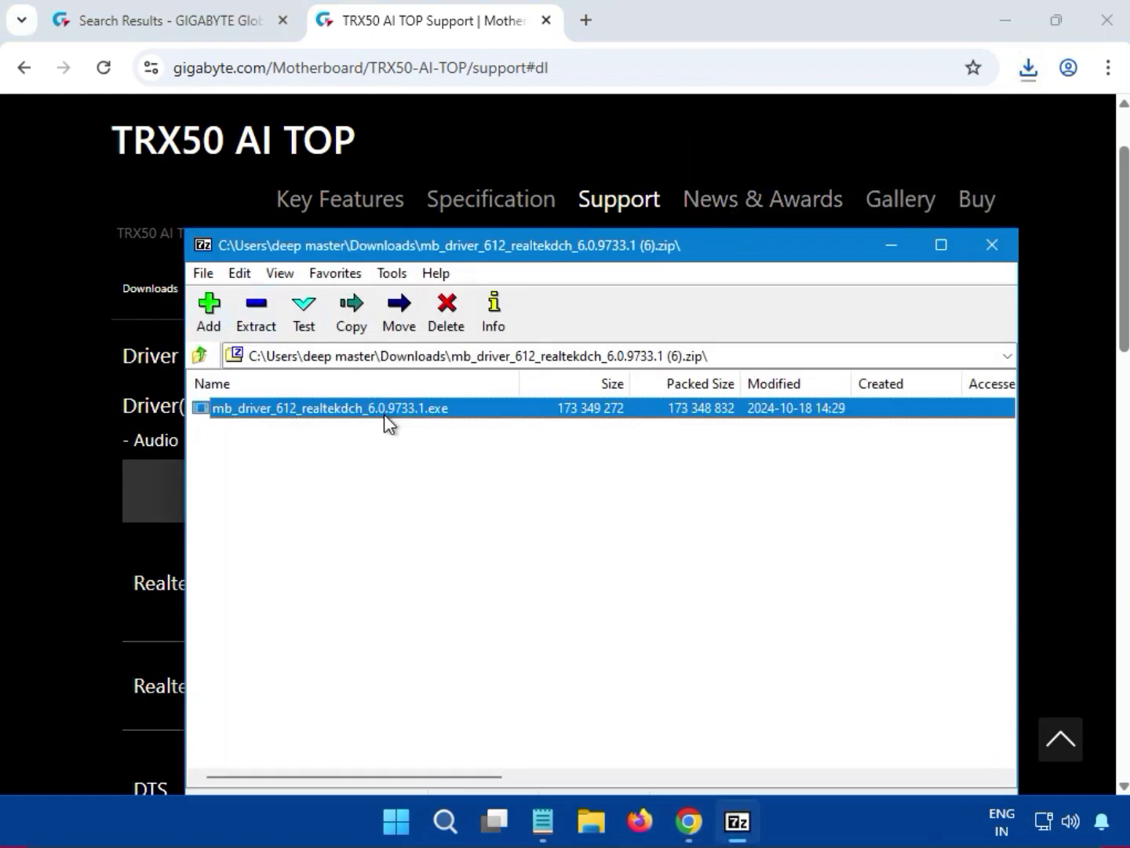
{"action": "double_click", "coordinate": [422, 408]}
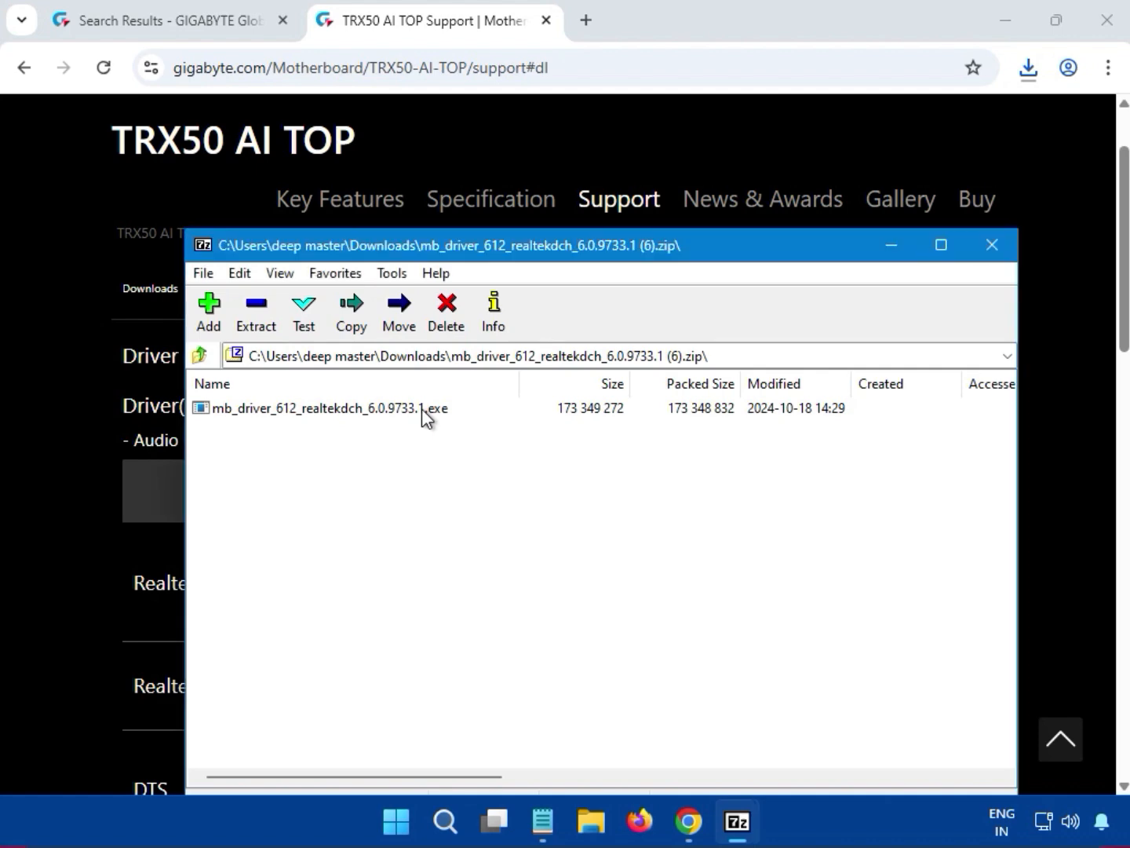
{"action": "left_click", "coordinate": [421, 409]}
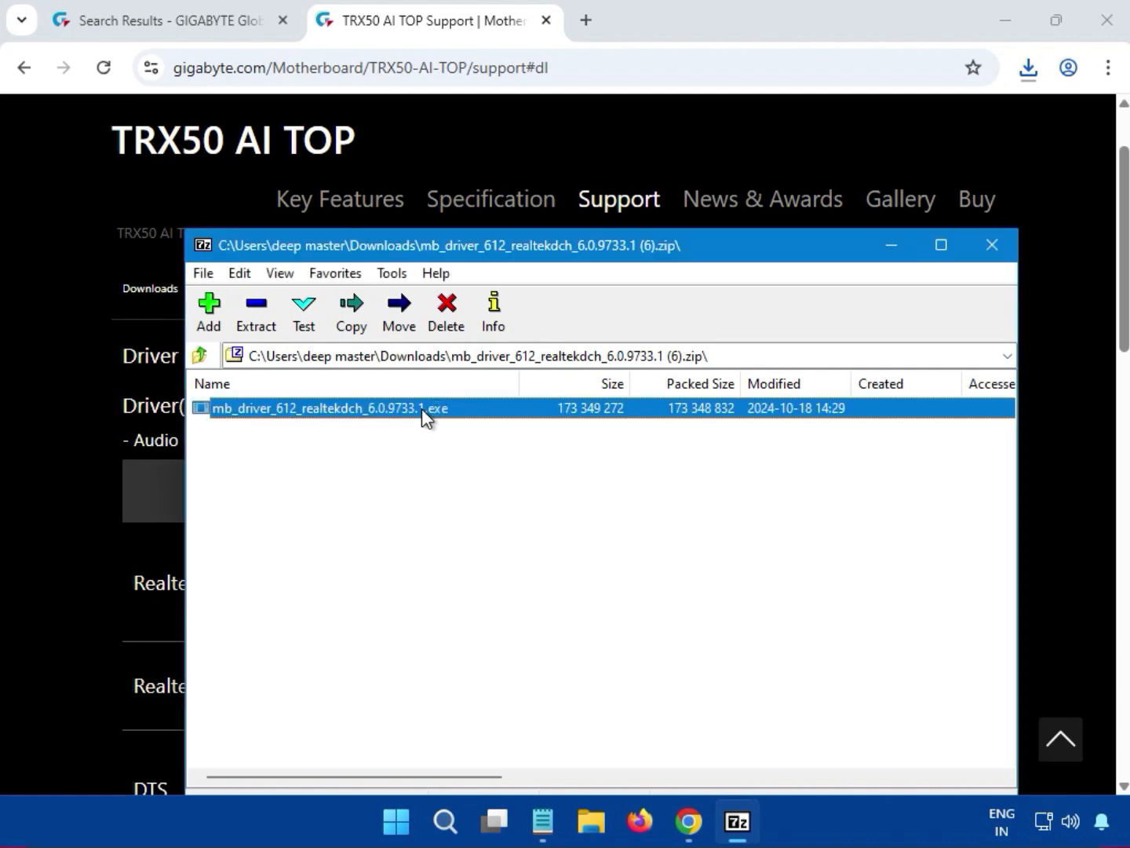
{"action": "double_click", "coordinate": [421, 407]}
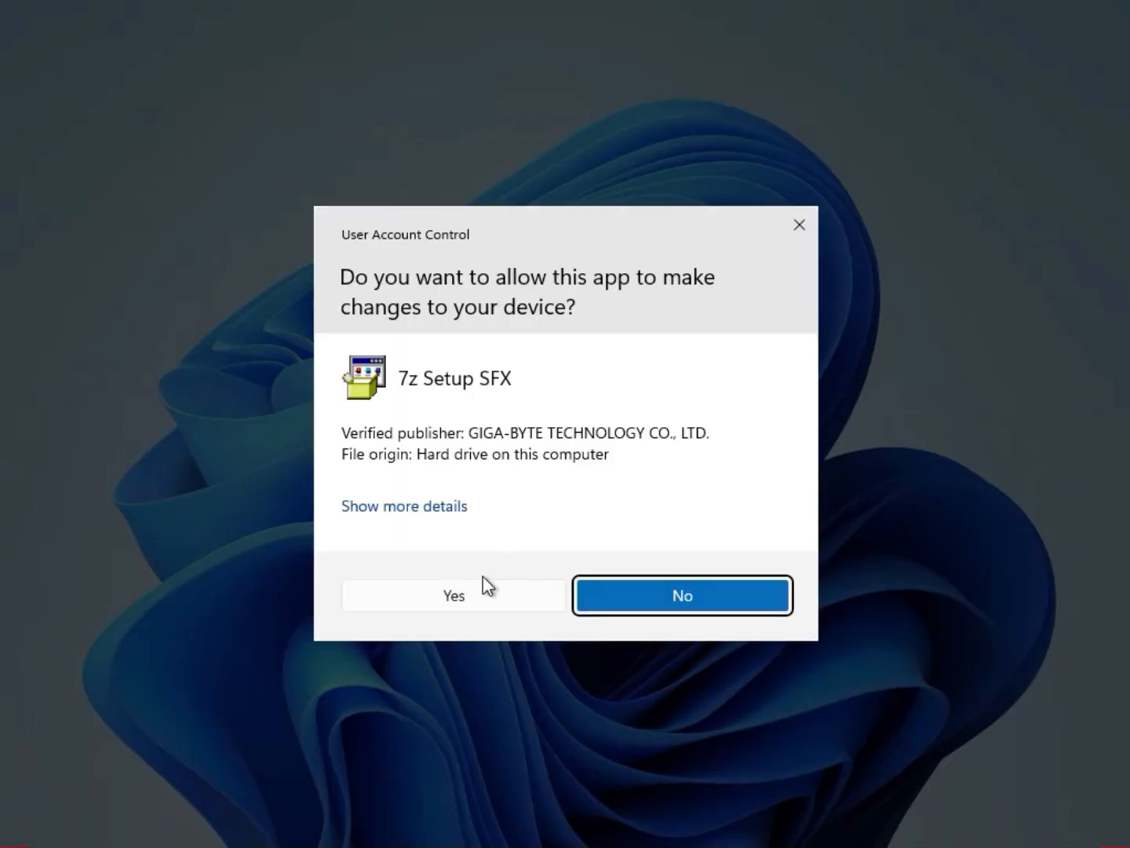
{"action": "left_click", "coordinate": [481, 596]}
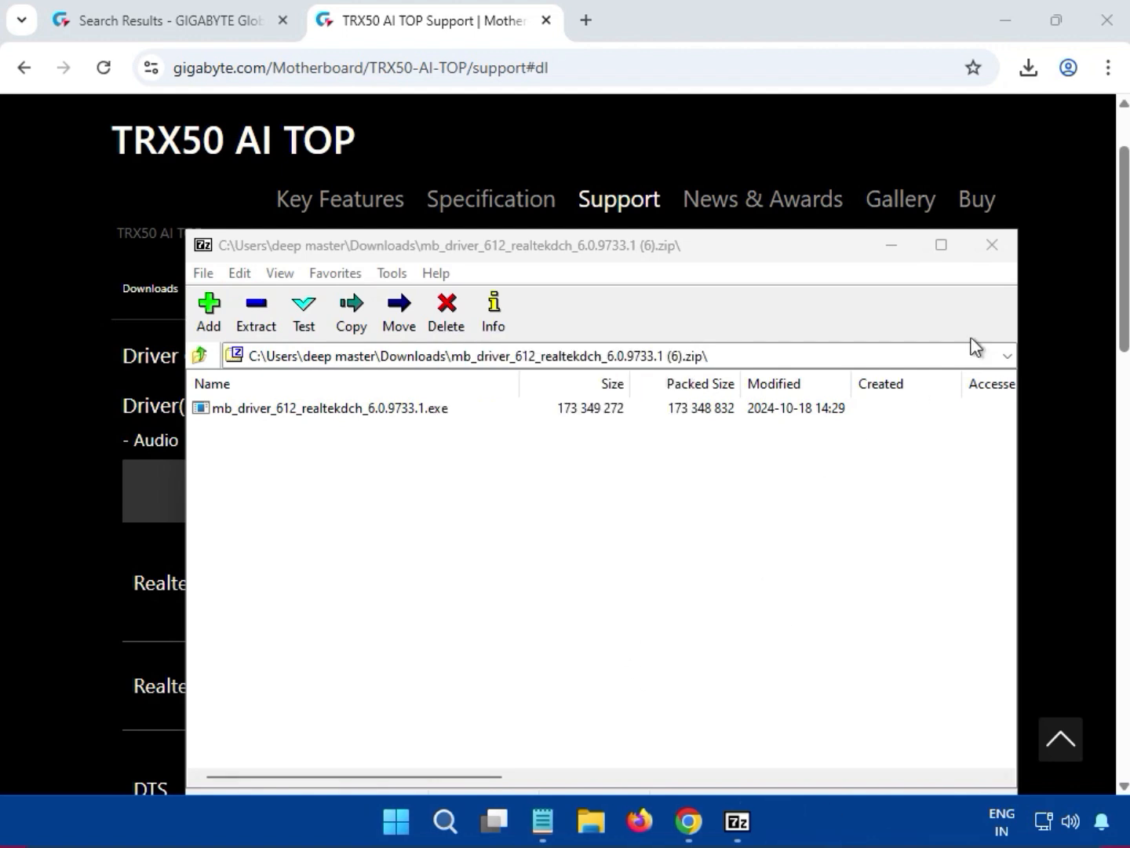
{"action": "left_click", "coordinate": [1009, 242]}
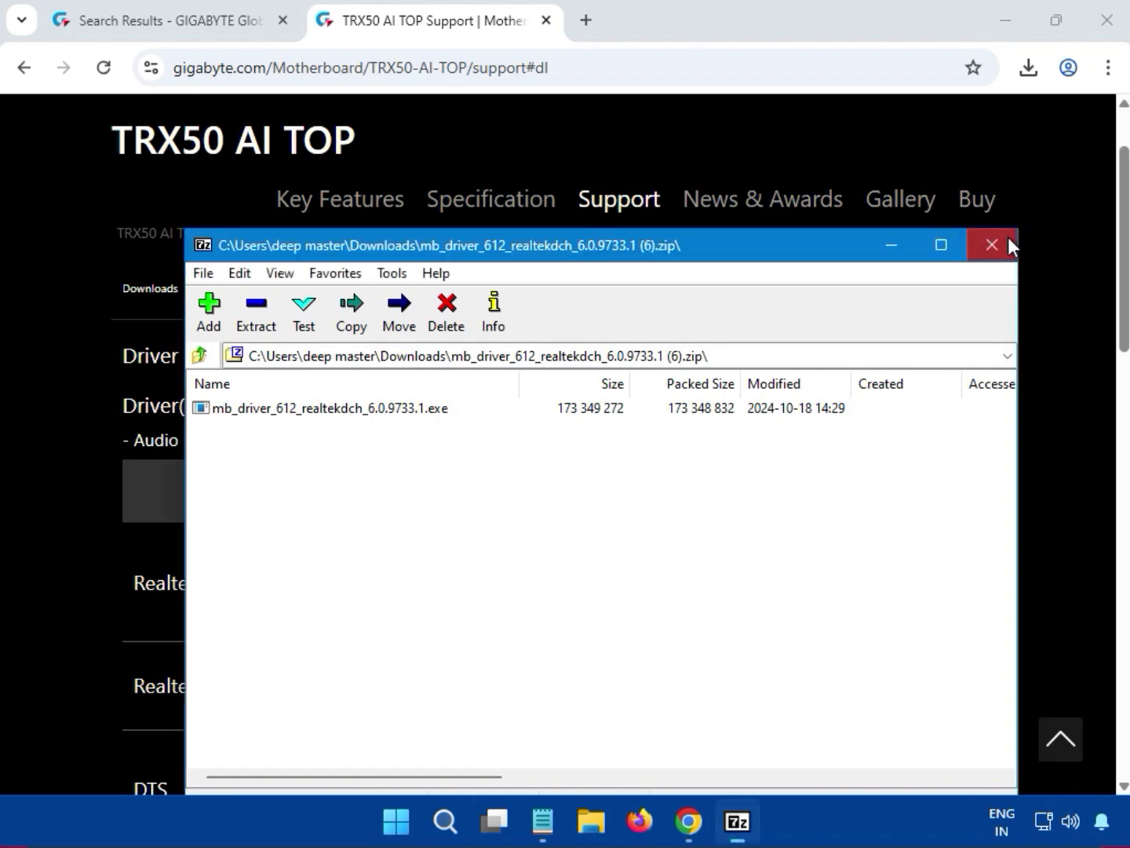
Step: Expand the Chipset driver section, download the AMD Chipset Driver version 5.11.02.217, and show the recent downloads
{"action": "scroll", "coordinate": [1023, 419], "scroll_direction": "up", "scroll_amount": 1}
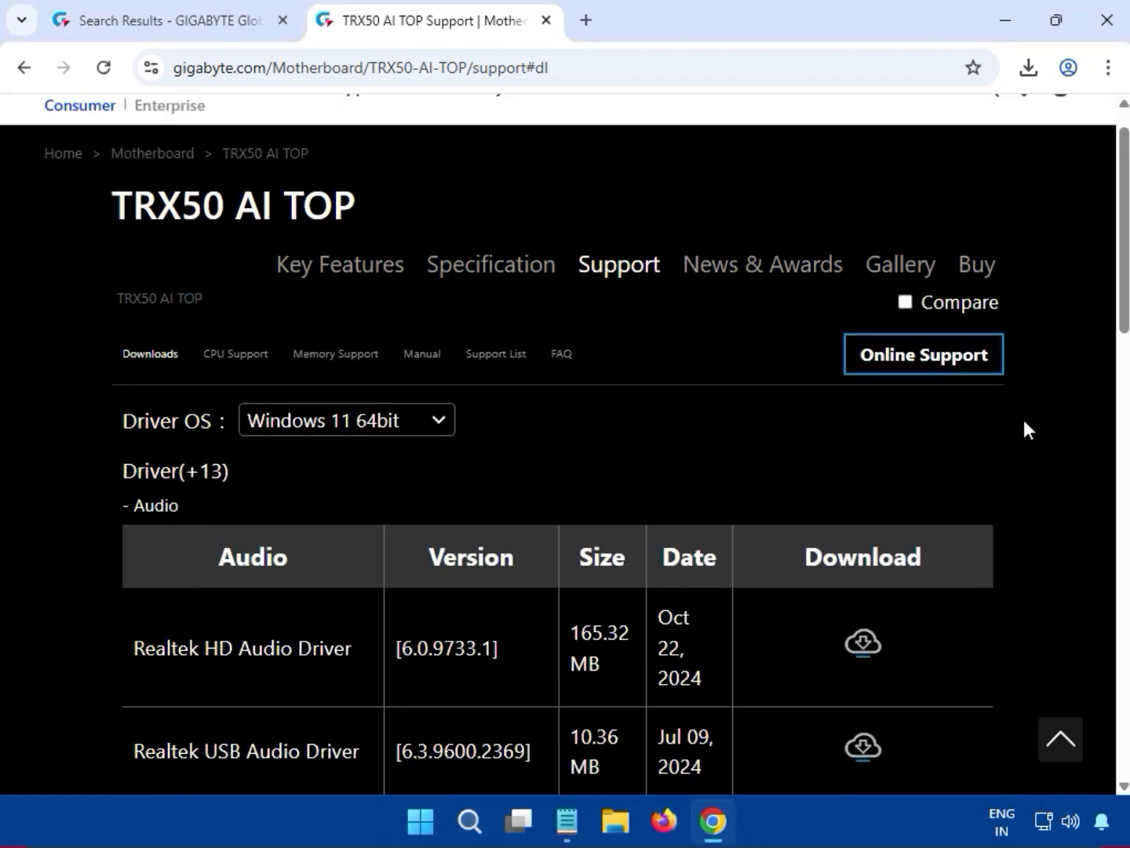
{"action": "scroll", "coordinate": [1025, 422], "scroll_direction": "down", "scroll_amount": 6}
{"action": "scroll", "coordinate": [1023, 419], "scroll_direction": "up", "scroll_amount": 3}
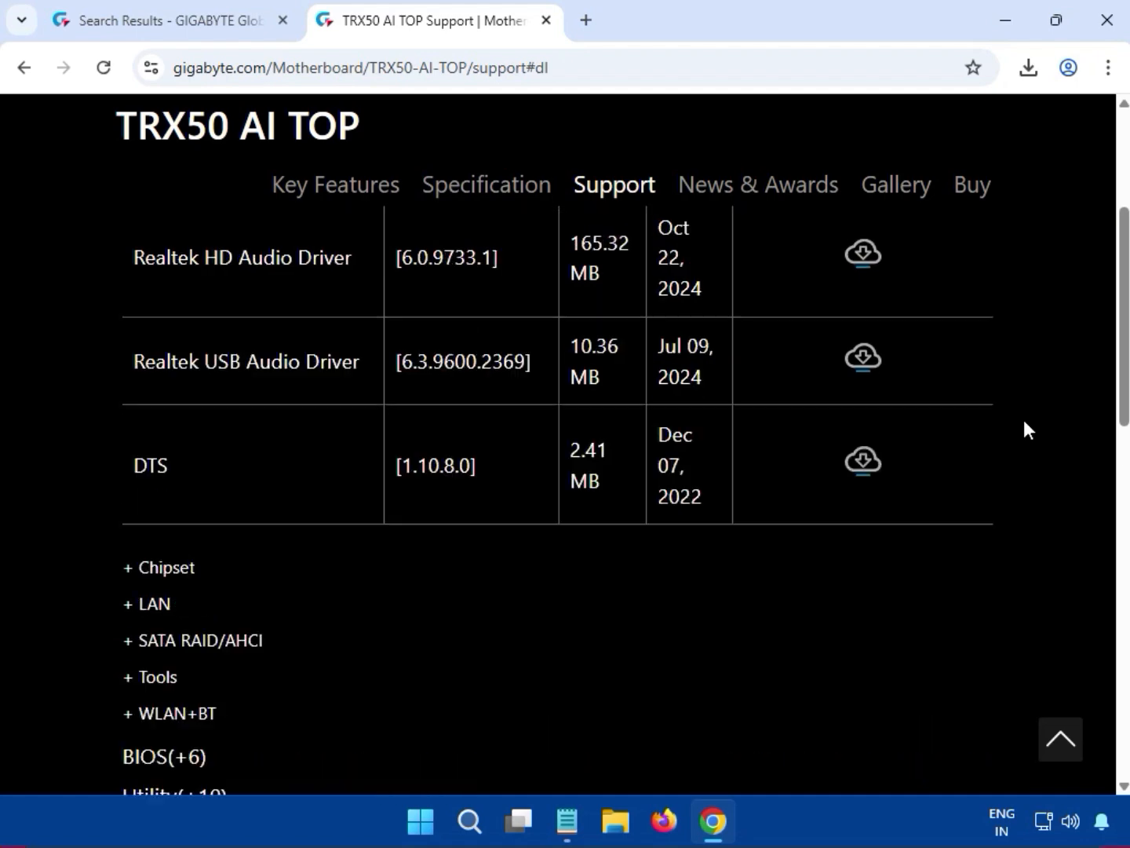
{"action": "scroll", "coordinate": [1023, 419], "scroll_direction": "down", "scroll_amount": 3}
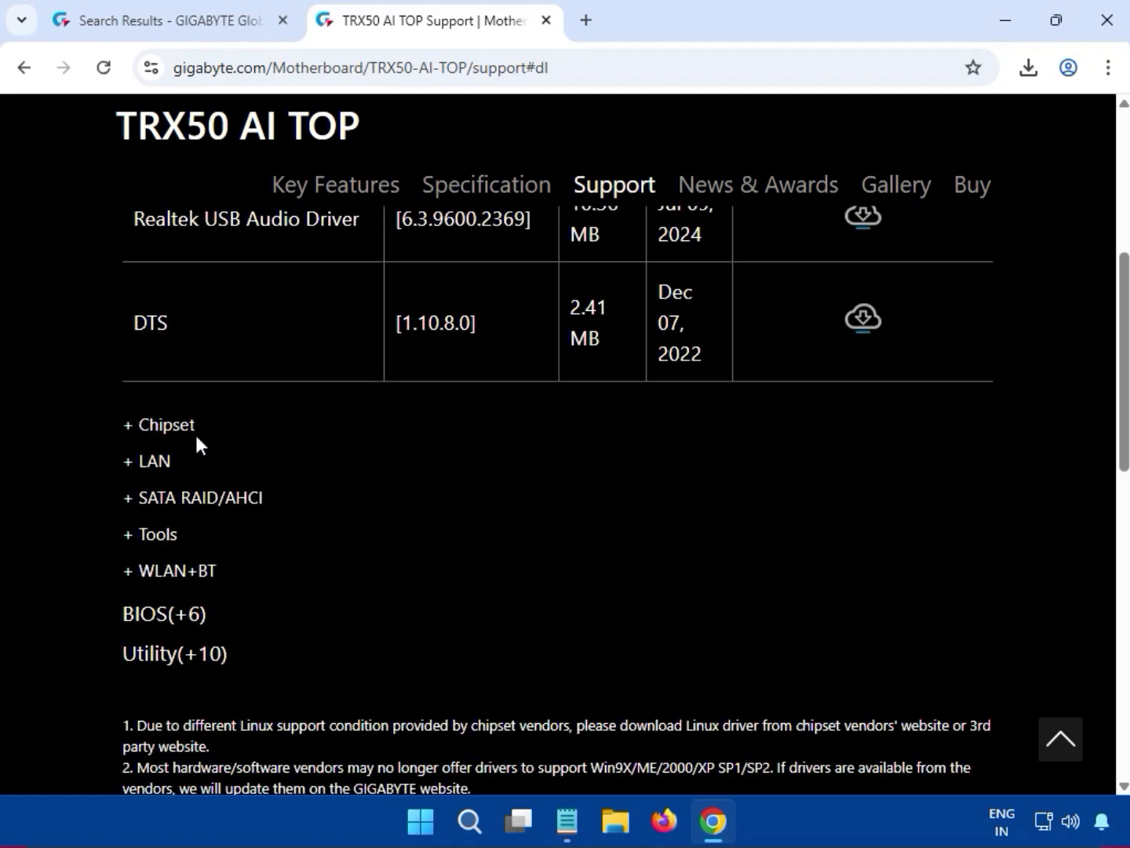
{"action": "left_click_drag", "start_coordinate": [207, 434], "coordinate": [133, 428]}
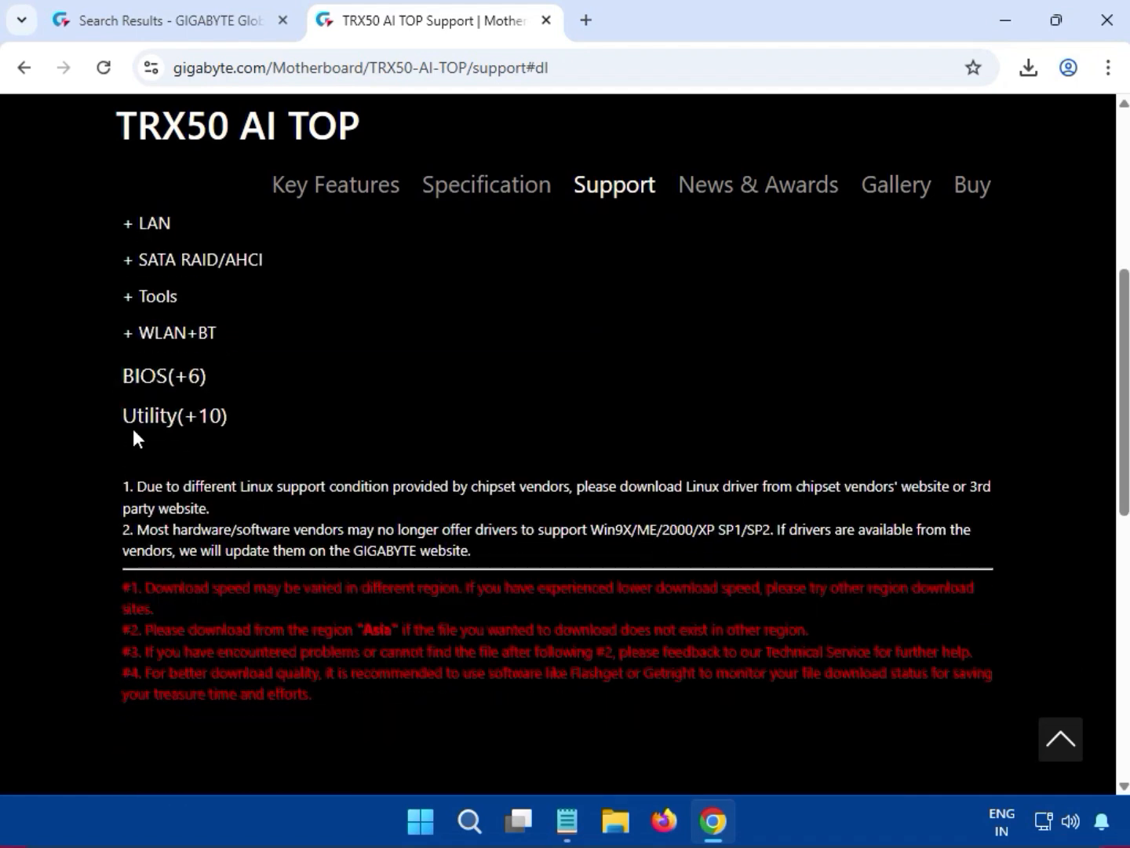
{"action": "scroll", "coordinate": [240, 475], "scroll_direction": "up", "scroll_amount": 3}
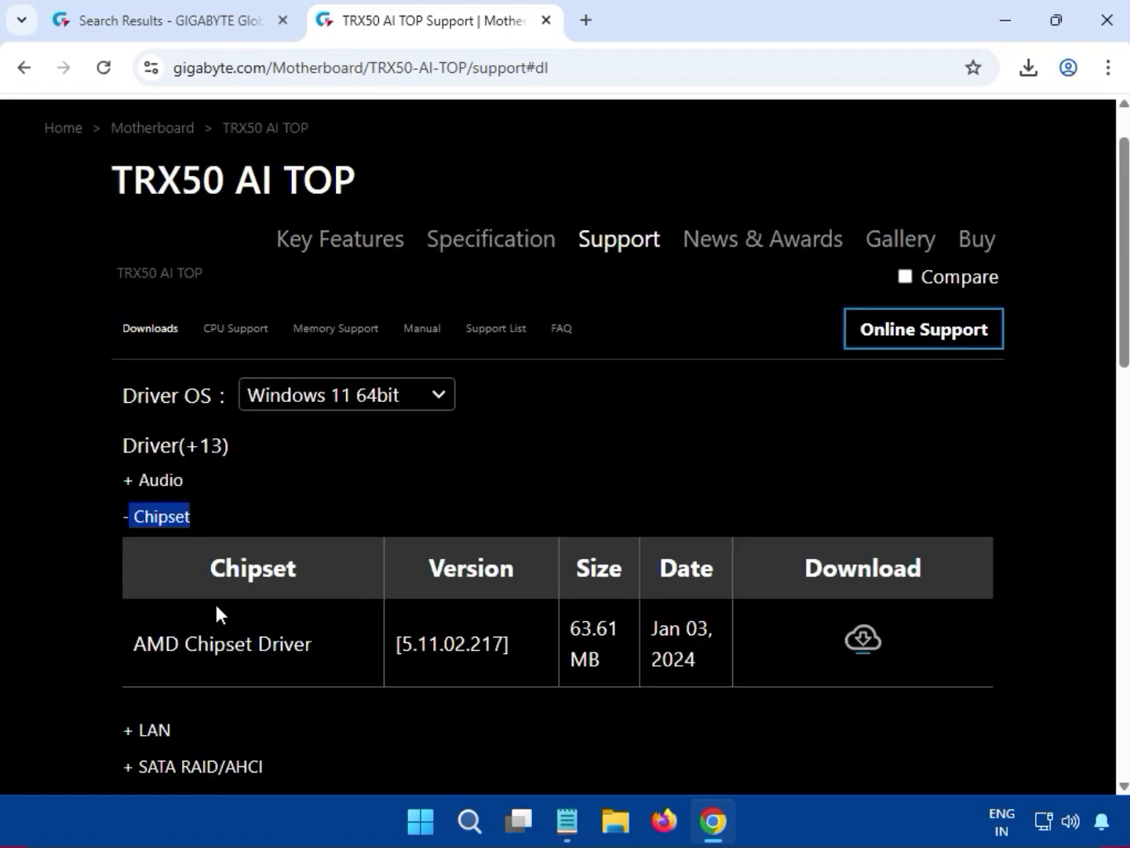
{"action": "scroll", "coordinate": [216, 612], "scroll_direction": "down", "scroll_amount": 1}
{"action": "left_click_drag", "start_coordinate": [132, 605], "coordinate": [327, 611]}
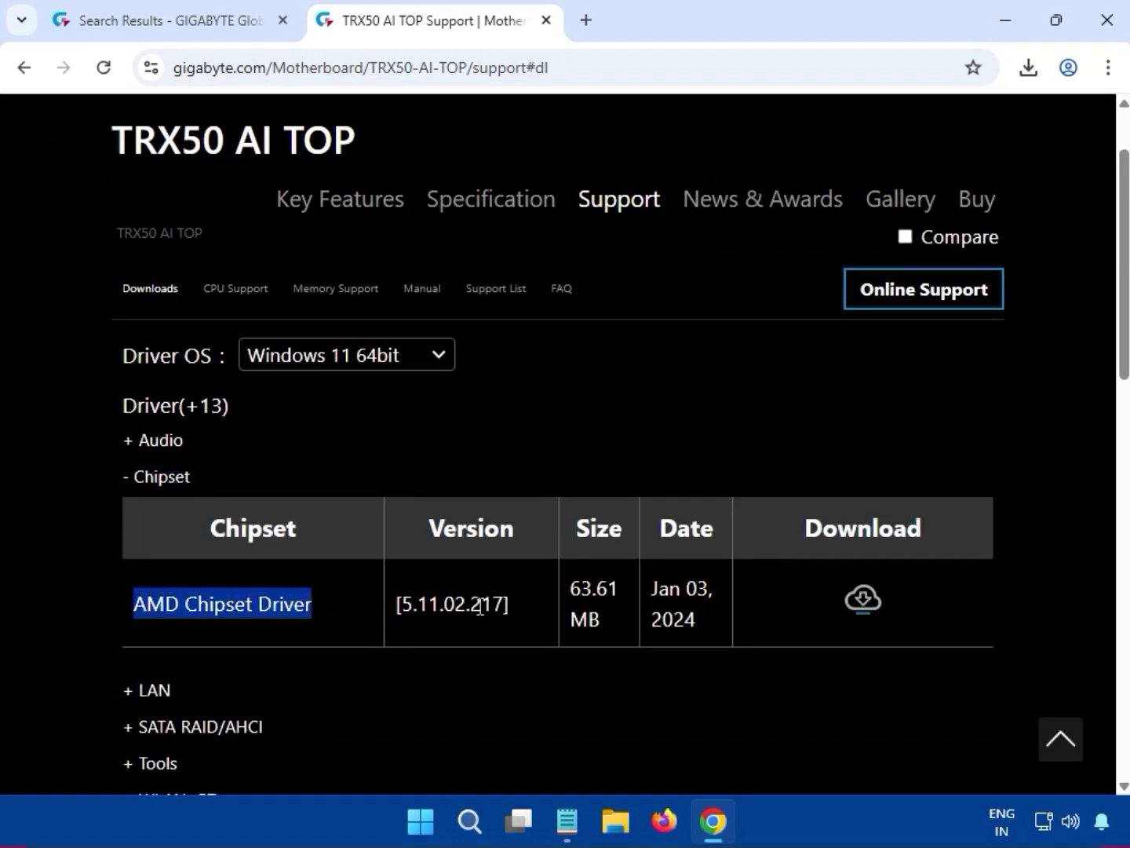
{"action": "left_click_drag", "start_coordinate": [561, 588], "coordinate": [610, 595]}
{"action": "left_click", "coordinate": [863, 599]}
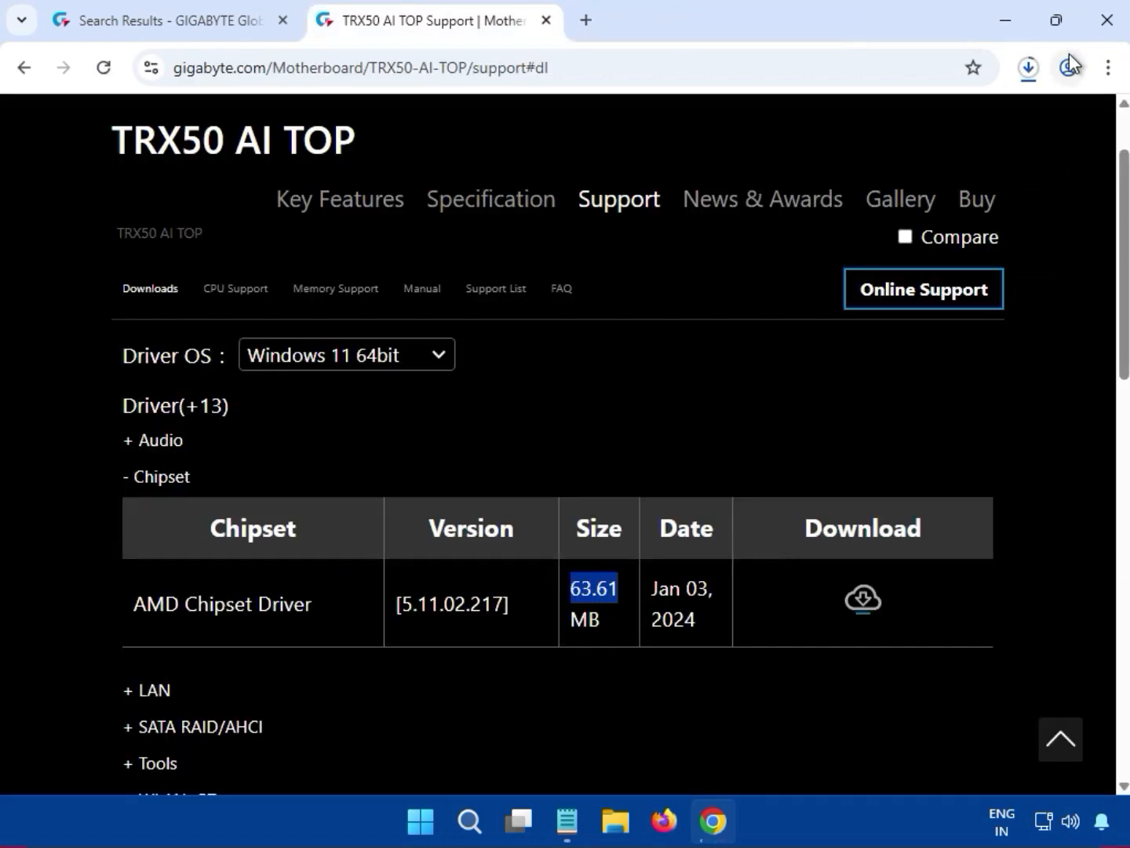
{"action": "left_click", "coordinate": [1033, 69]}
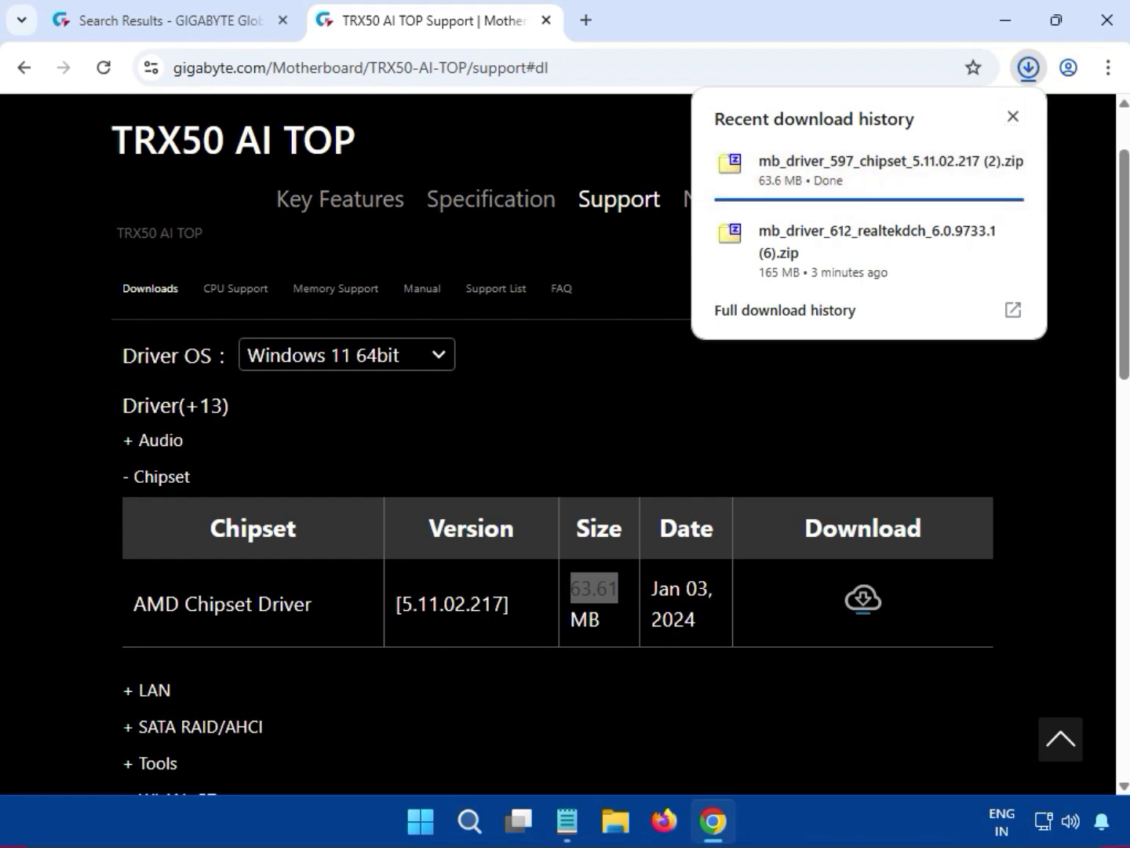
Step: Try to install the AMD chipset driver by running mb_driver_597_chipset_5.11.02.217.exe from the downloaded archive, allowing device changes and dismissing the installer's message
{"action": "left_click", "coordinate": [835, 163]}
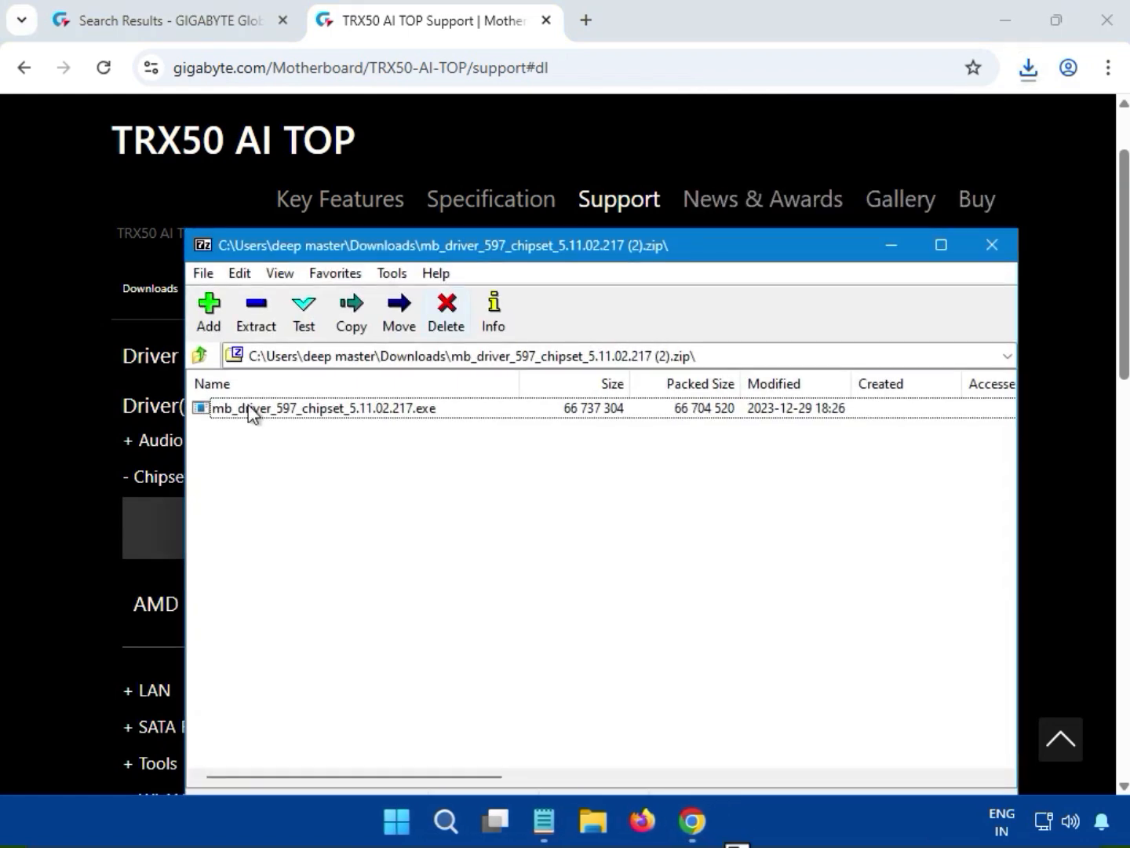
{"action": "double_click", "coordinate": [293, 407]}
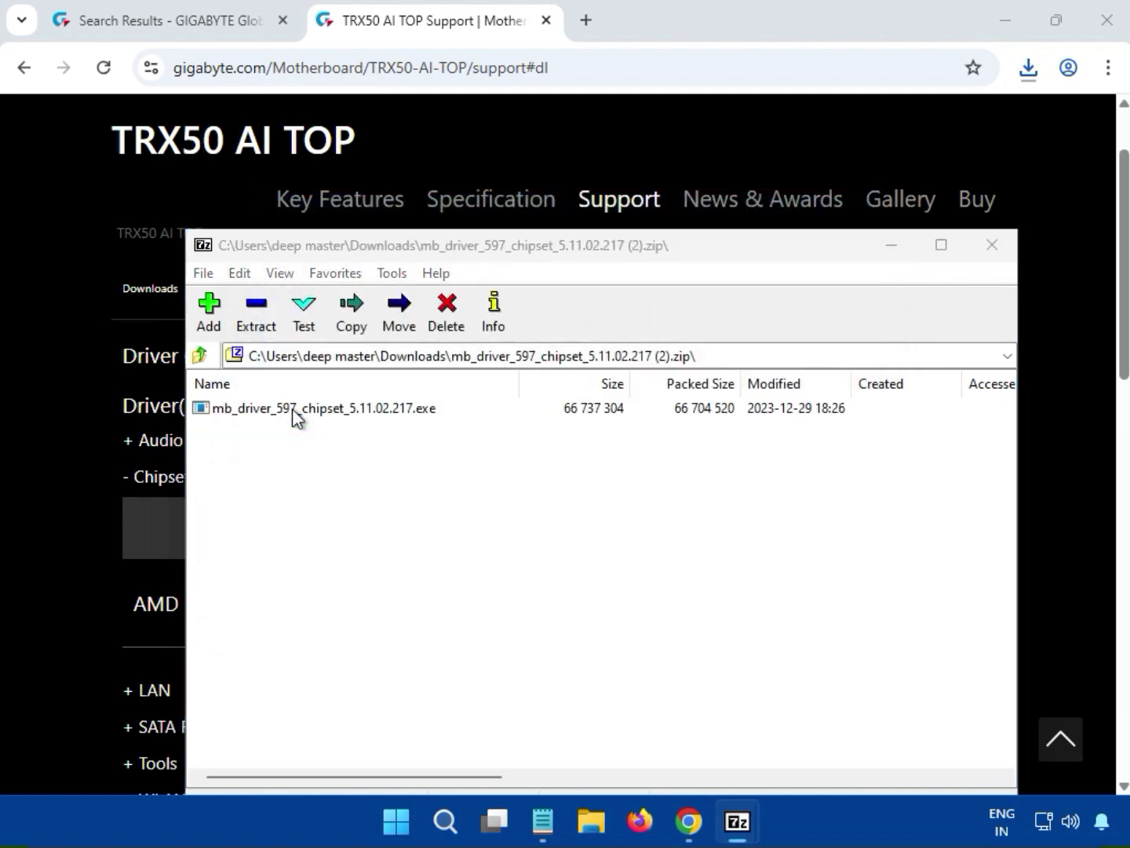
{"action": "left_click", "coordinate": [293, 408]}
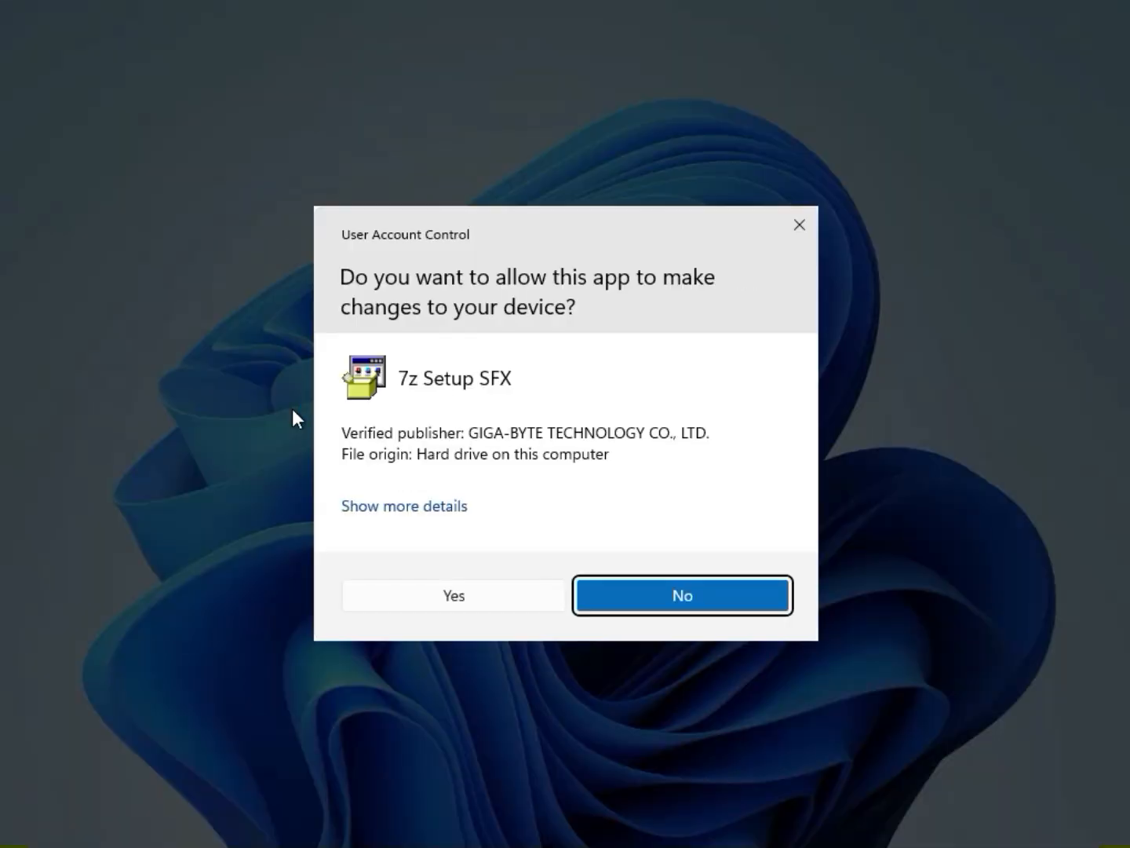
{"action": "left_click", "coordinate": [471, 605]}
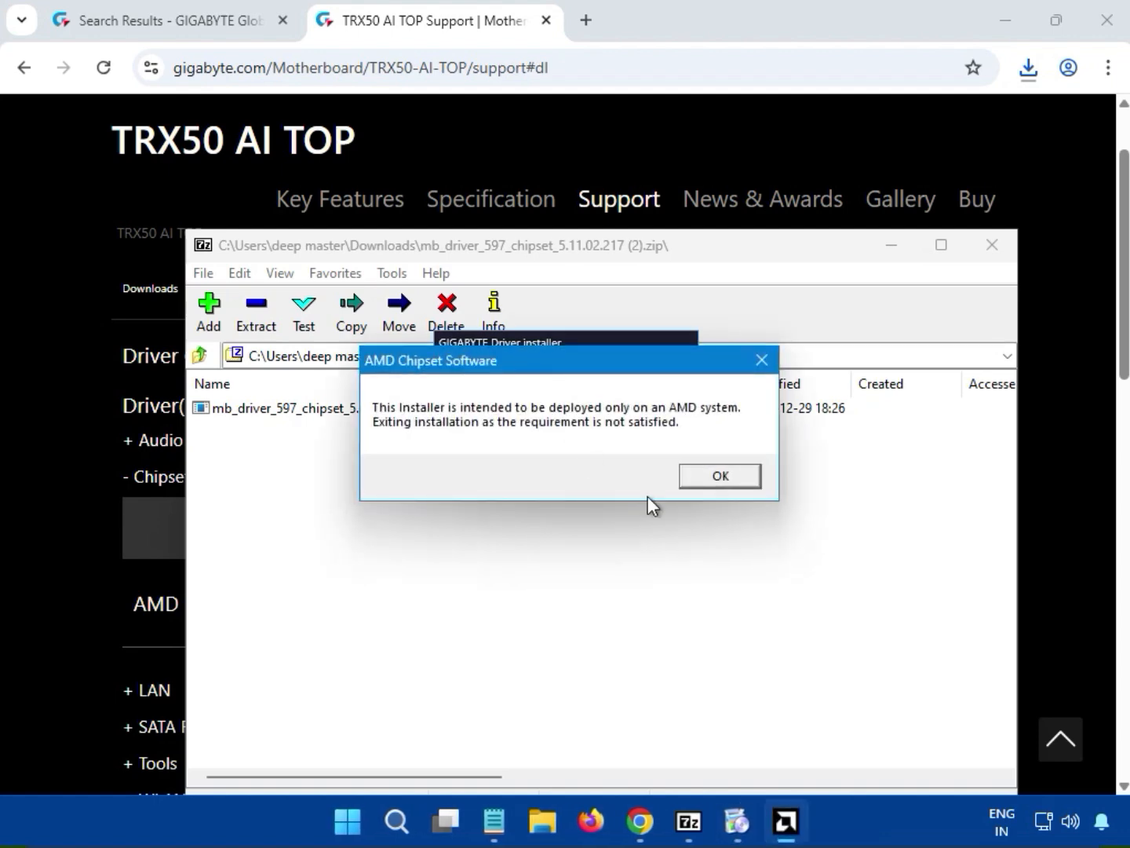
{"action": "left_click", "coordinate": [743, 483]}
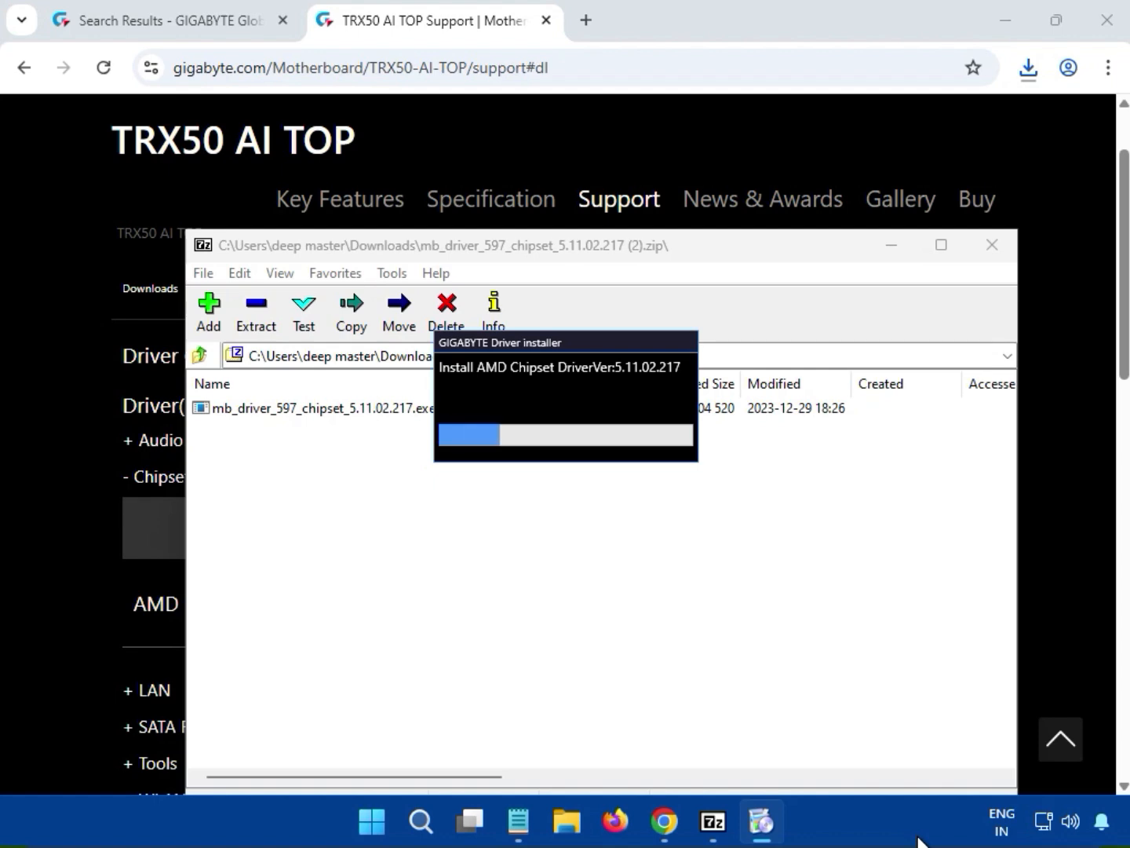
Step: Let the AMD Chipset Driver 5.11.02.217 installer finish, and close its archive window
{"action": "mouse_move", "coordinate": [761, 821]}
{"action": "mouse_move", "coordinate": [689, 747]}
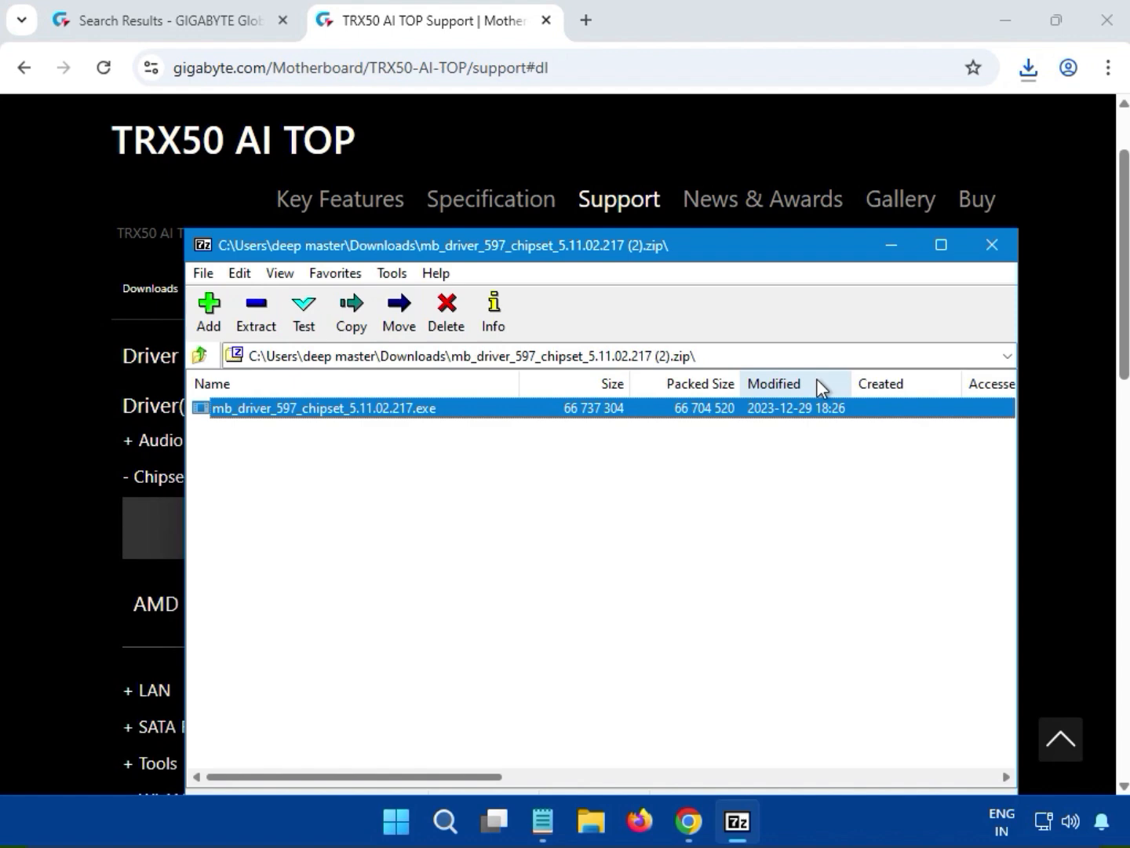
{"action": "left_click", "coordinate": [993, 253]}
Step: Expand the LAN driver section and download the Aquantia LAN Driver version 3.1.10.0
{"action": "scroll", "coordinate": [1052, 345], "scroll_direction": "up", "scroll_amount": 2}
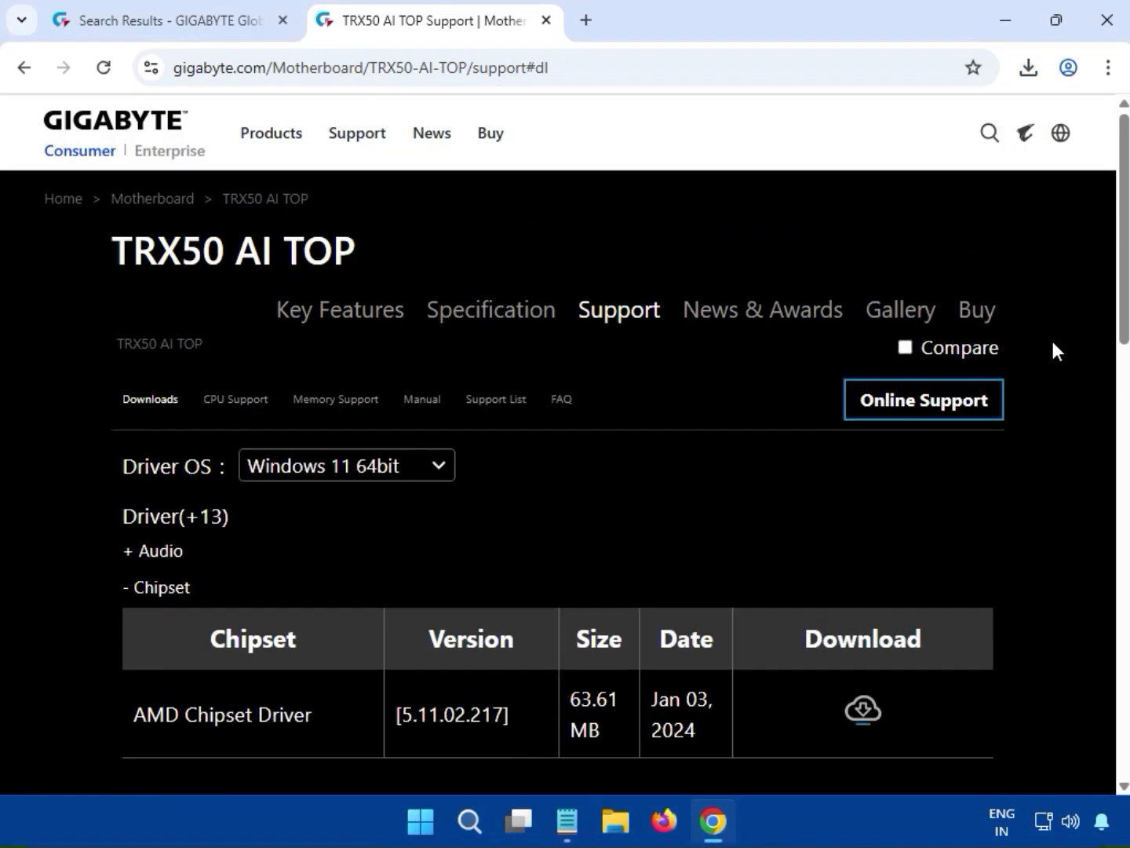
{"action": "scroll", "coordinate": [1053, 350], "scroll_direction": "down", "scroll_amount": 6}
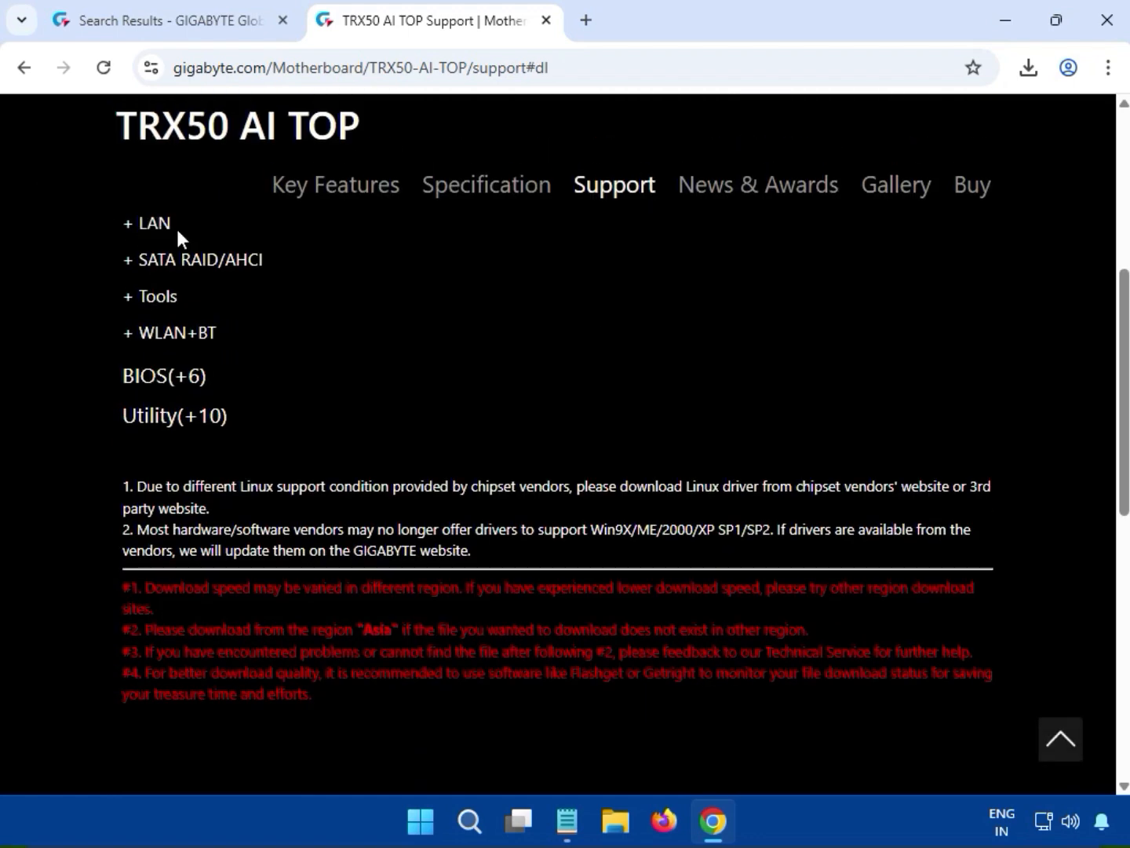
{"action": "left_click", "coordinate": [153, 228]}
{"action": "scroll", "coordinate": [287, 370], "scroll_direction": "down", "scroll_amount": 1}
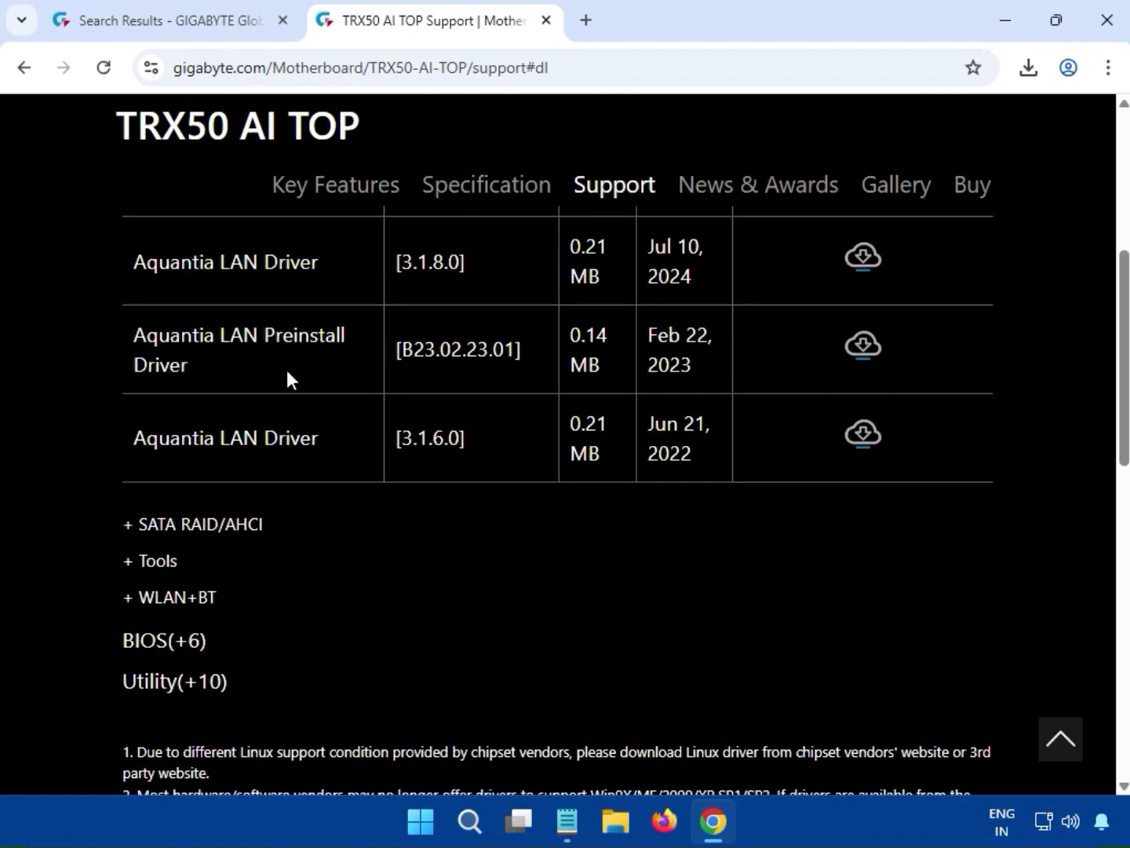
{"action": "scroll", "coordinate": [286, 370], "scroll_direction": "up", "scroll_amount": 2}
{"action": "scroll", "coordinate": [150, 311], "scroll_direction": "up", "scroll_amount": 1}
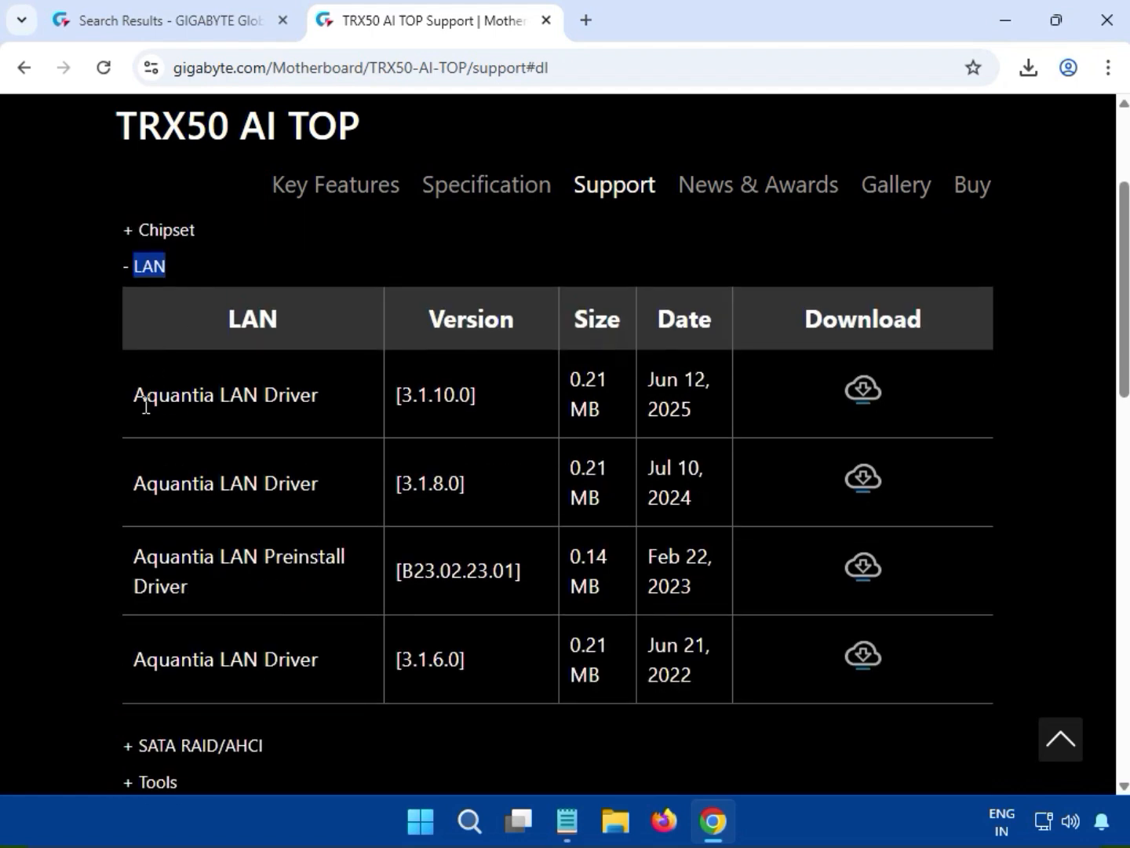
{"action": "left_click_drag", "start_coordinate": [146, 400], "coordinate": [386, 401]}
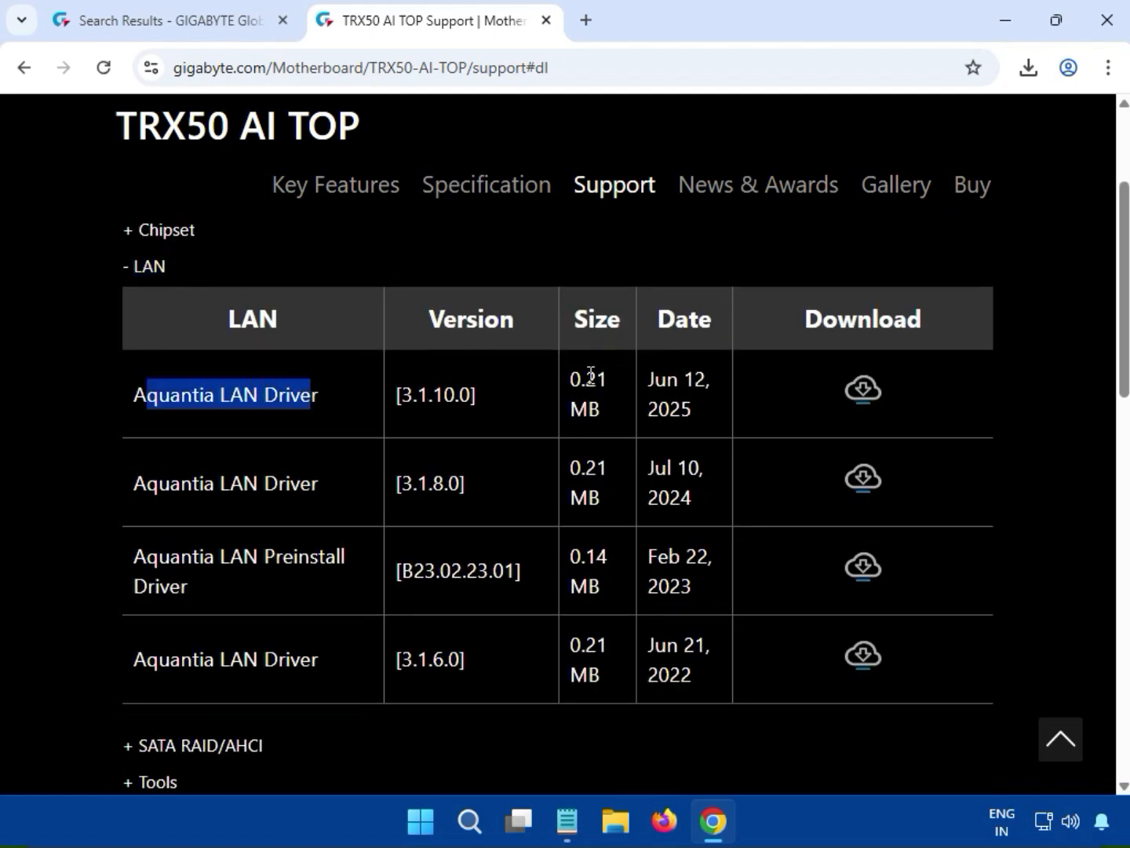
{"action": "left_click_drag", "start_coordinate": [579, 378], "coordinate": [638, 424]}
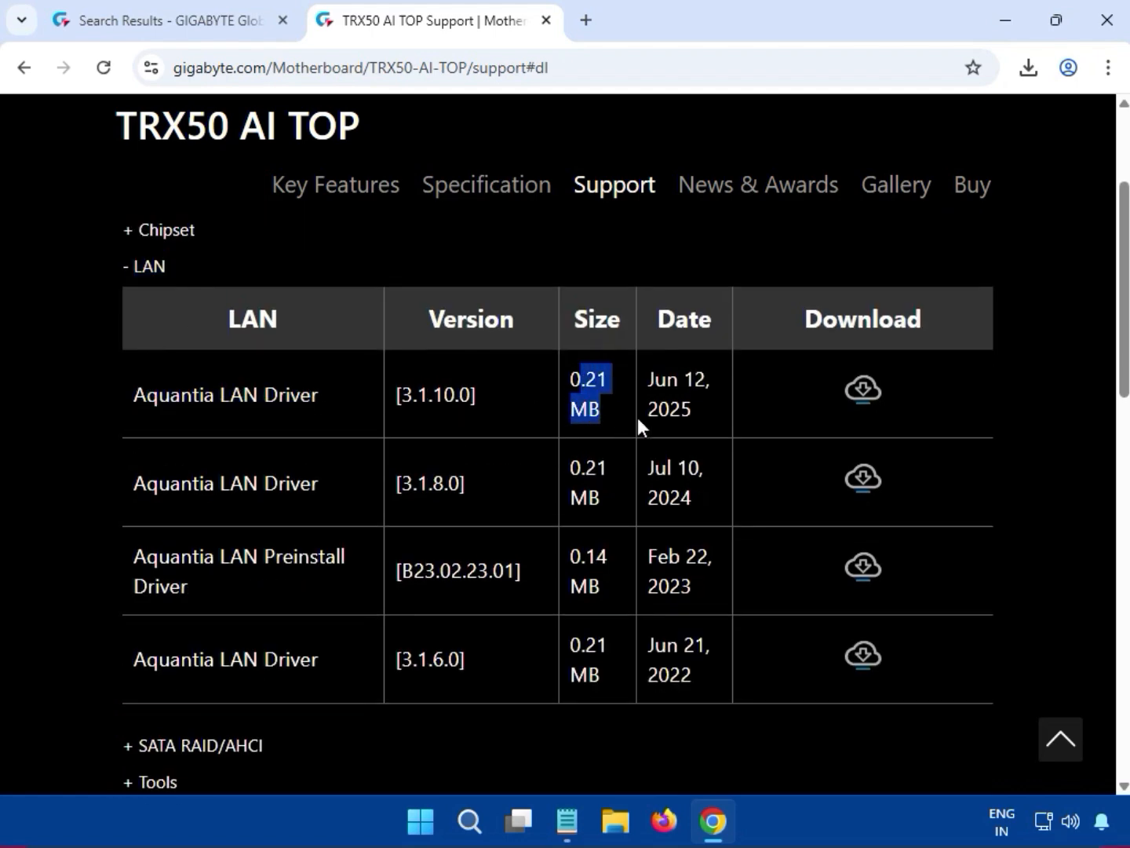
{"action": "left_click", "coordinate": [863, 391]}
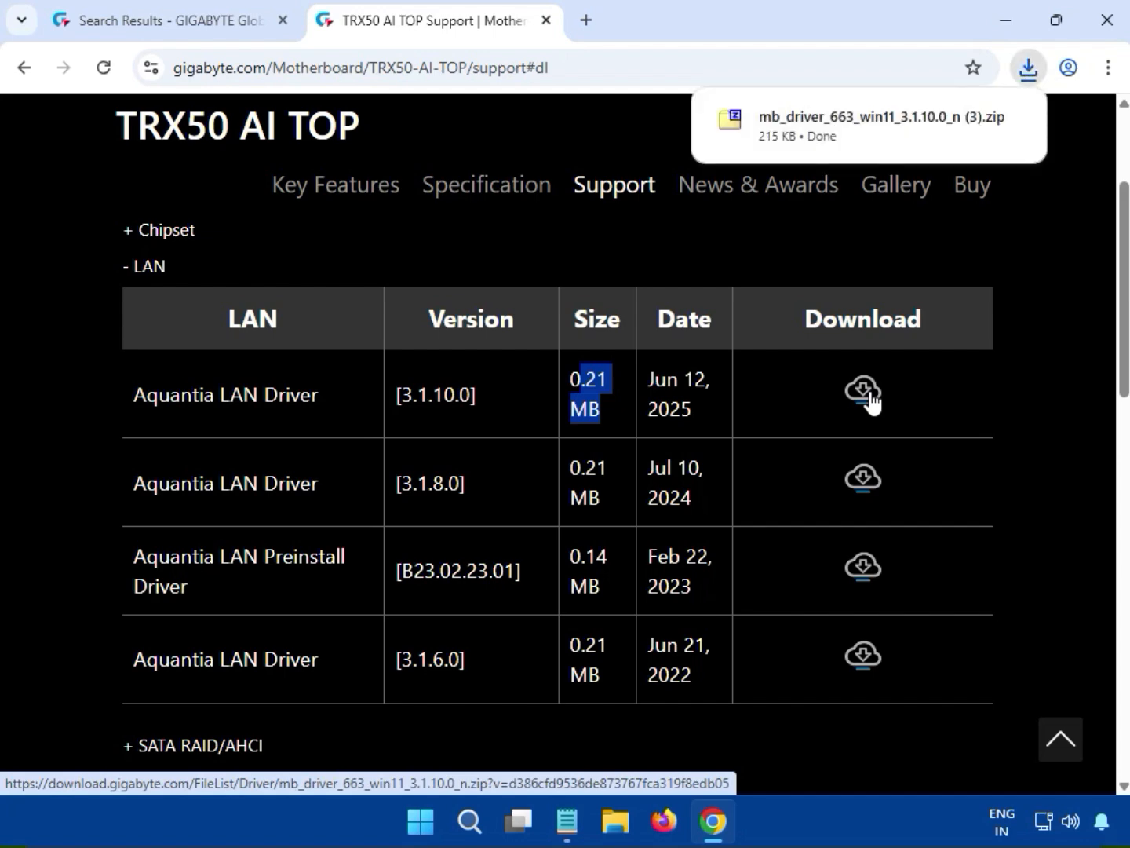
Step: Run mb_driver_663_win11_3.1.10.0.exe from the downloaded archive, allow it to make changes to the device, and close the archive once it ends
{"action": "left_click", "coordinate": [761, 117]}
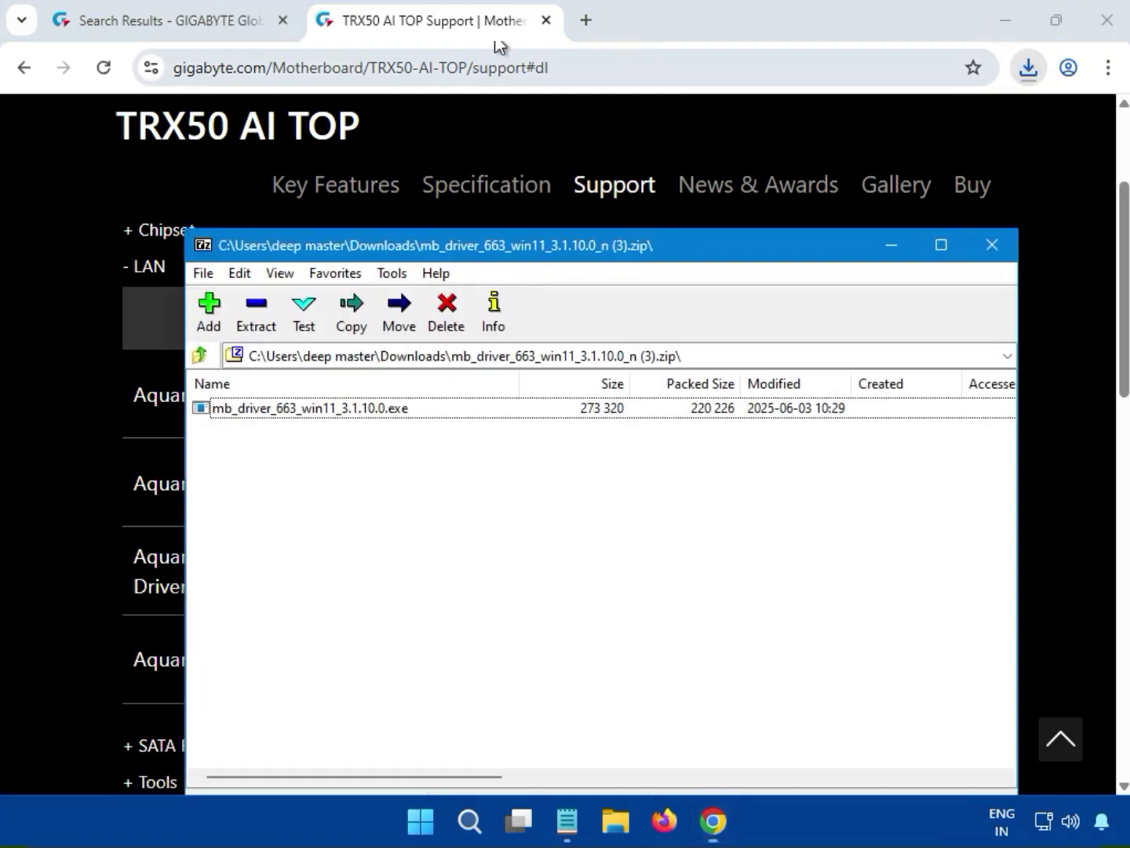
{"action": "double_click", "coordinate": [375, 412]}
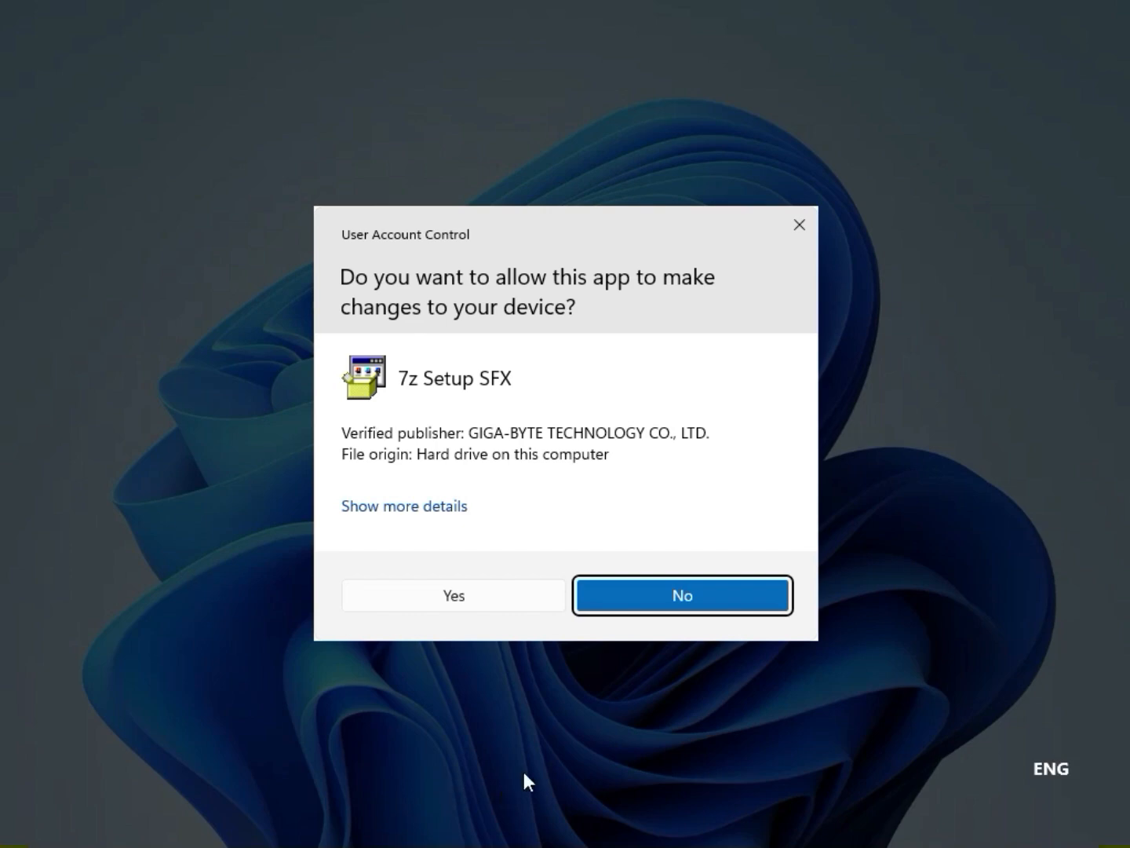
{"action": "left_click", "coordinate": [504, 594]}
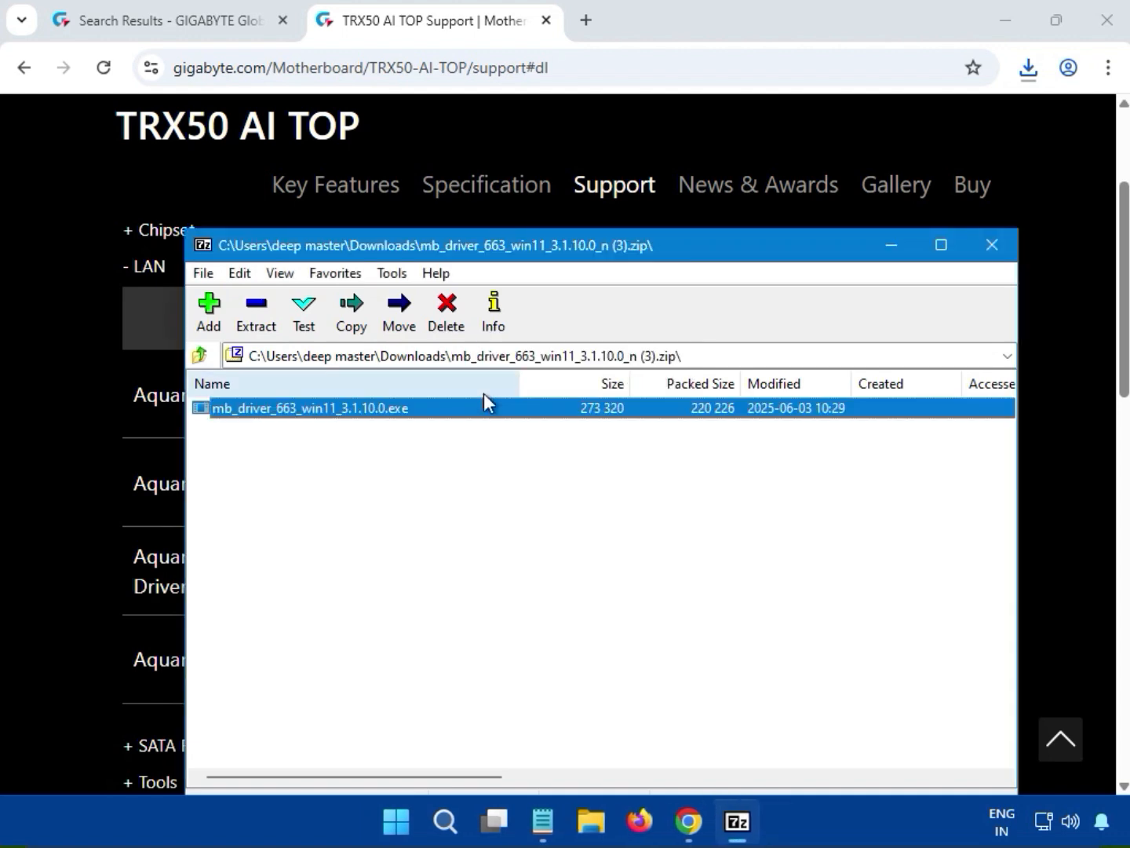
{"action": "left_click", "coordinate": [991, 246]}
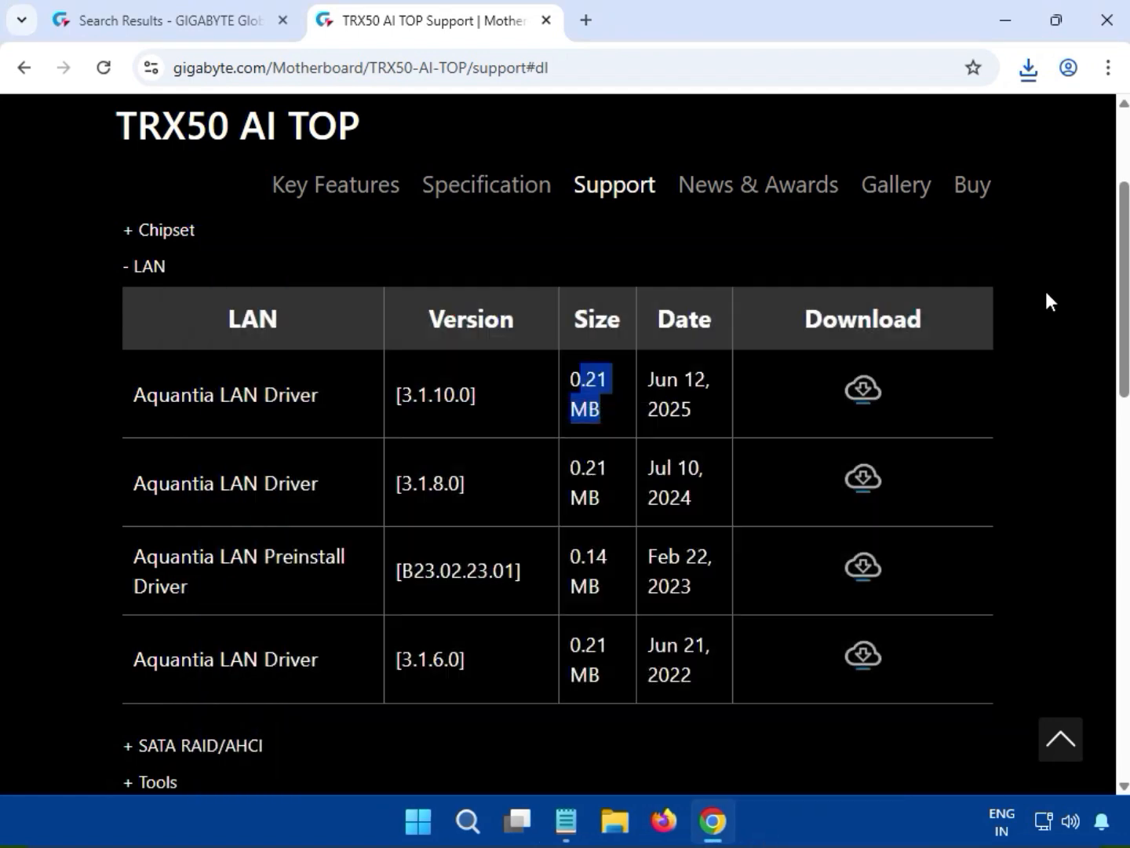
Step: Expand the WLAN+BT driver section and download the Qualcomm Wi-Fi 7 Bluetooth Driver version 3.1.0.1314
{"action": "left_click", "coordinate": [1046, 293]}
{"action": "scroll", "coordinate": [1046, 293], "scroll_direction": "up", "scroll_amount": 5}
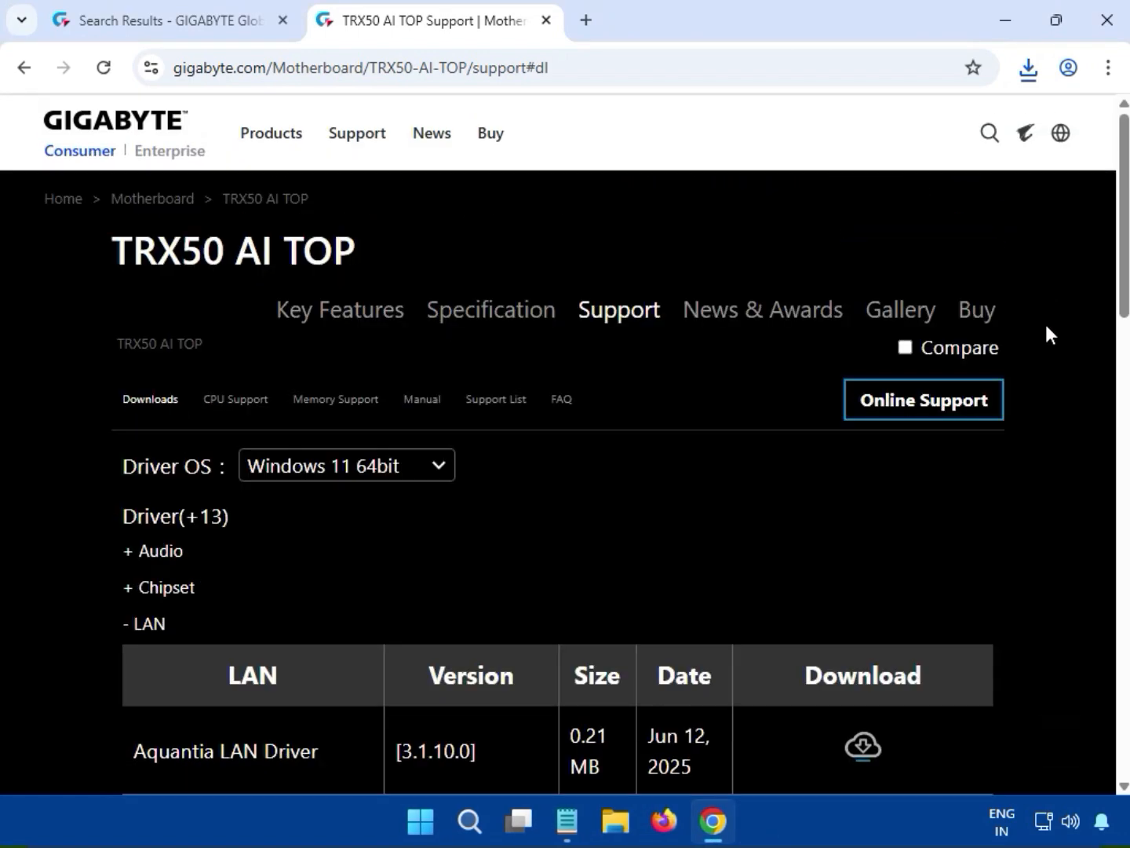
{"action": "scroll", "coordinate": [1060, 405], "scroll_direction": "down", "scroll_amount": 7}
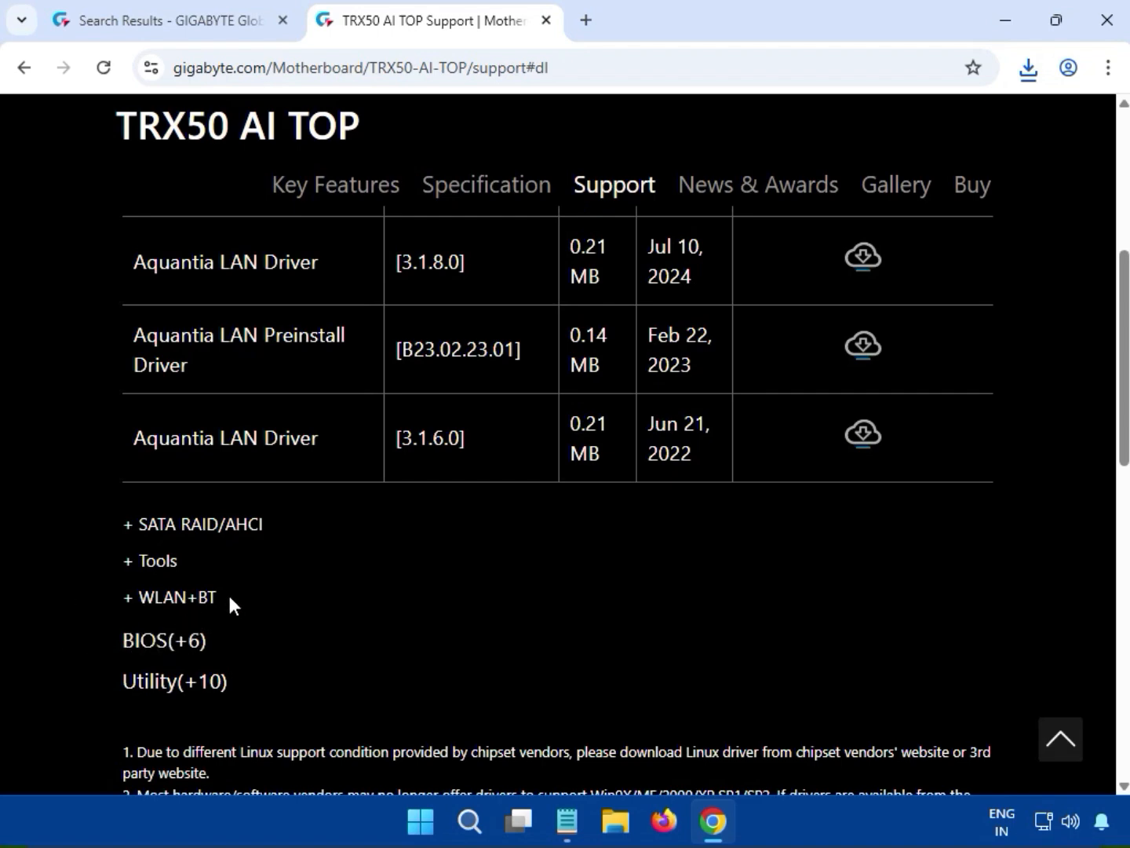
{"action": "double_click", "coordinate": [205, 598]}
{"action": "left_click", "coordinate": [207, 597]}
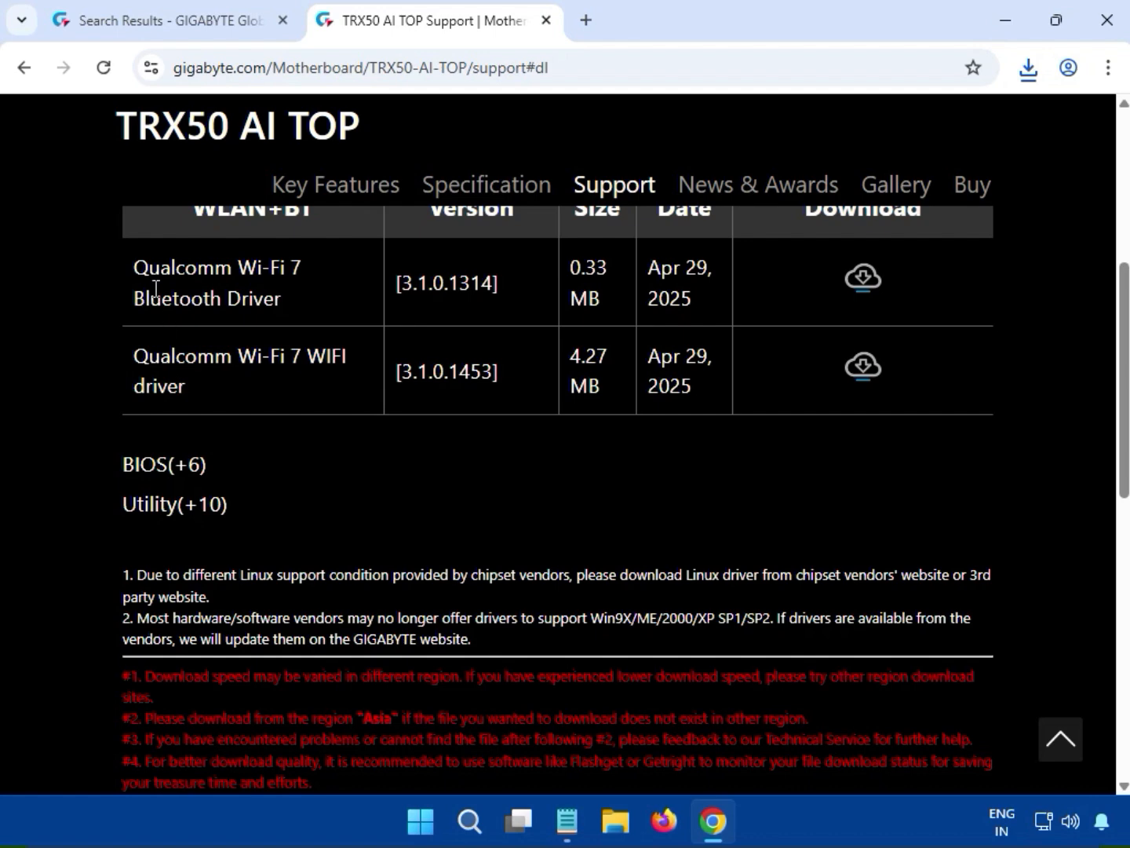
{"action": "left_click_drag", "start_coordinate": [135, 296], "coordinate": [286, 296]}
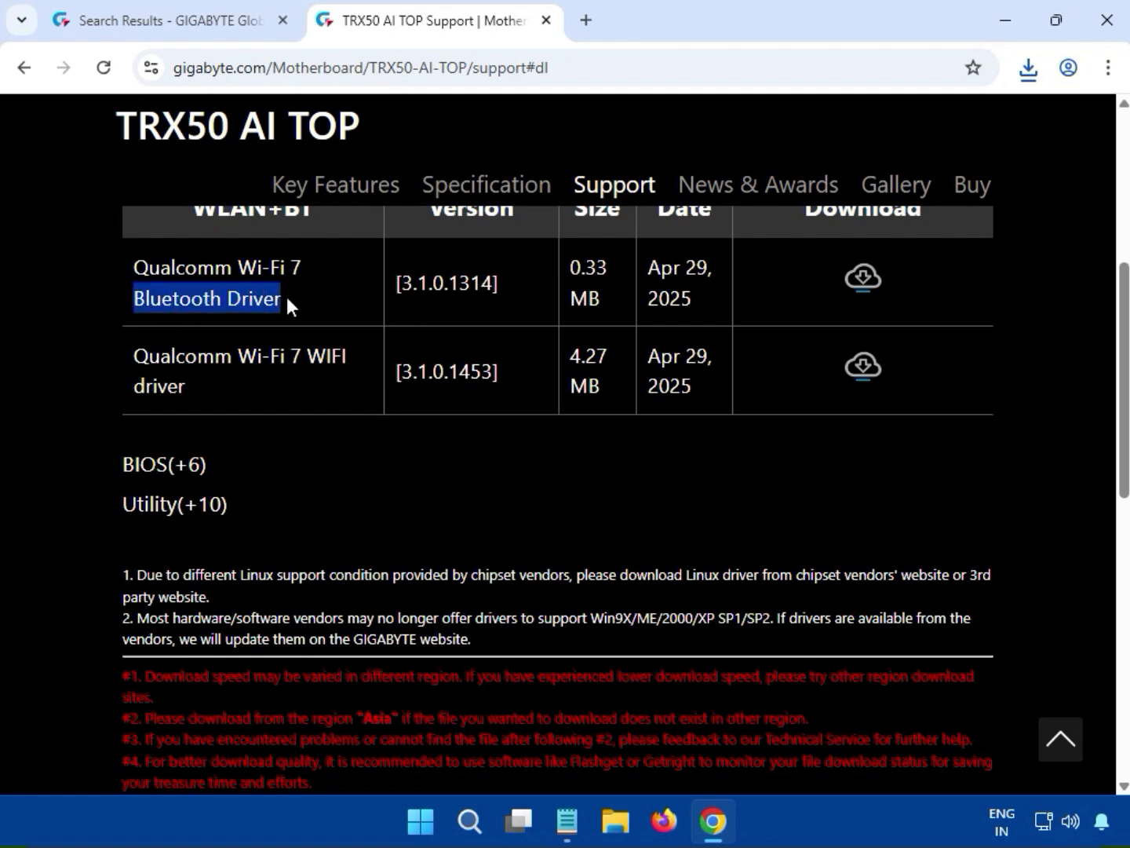
{"action": "left_click", "coordinate": [861, 280]}
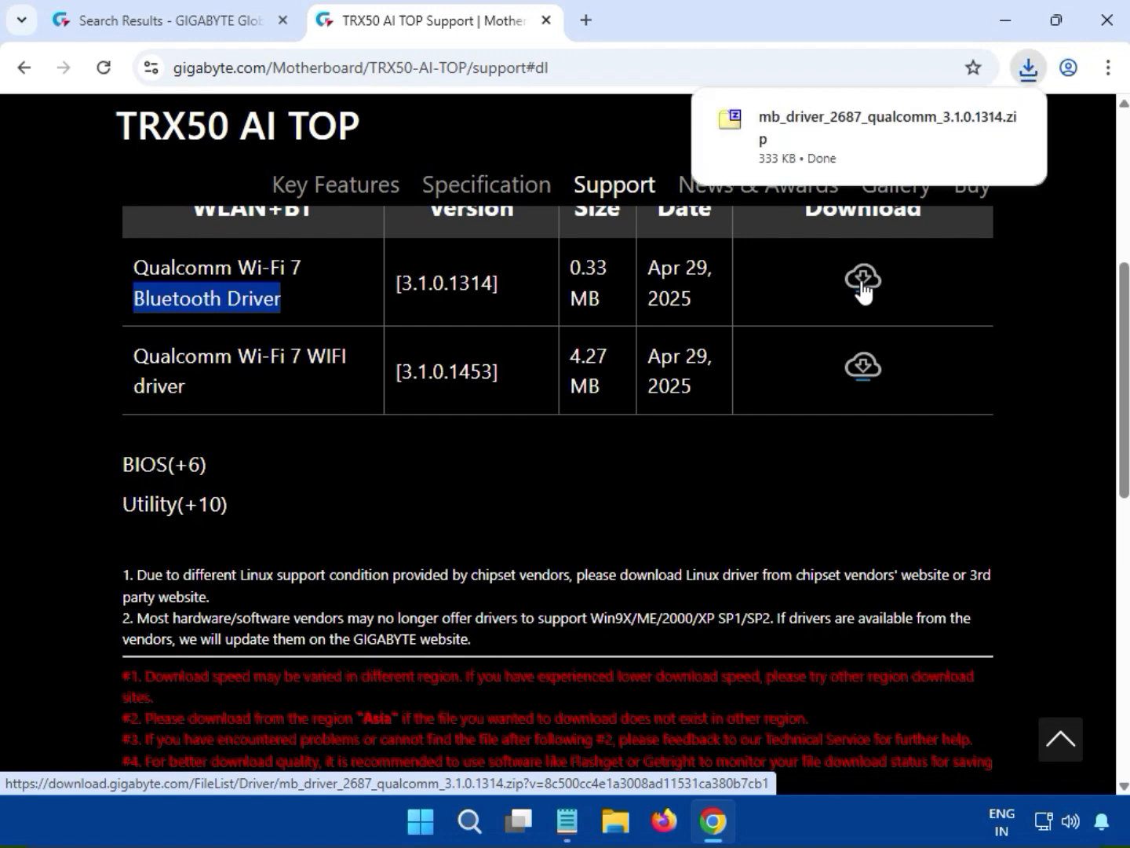
Step: Run mb_driver_2687_qualcomm_3.1.0.1314.exe from the downloaded archive, allow it to make changes to the device, and close the archive once it ends
{"action": "left_click", "coordinate": [808, 150]}
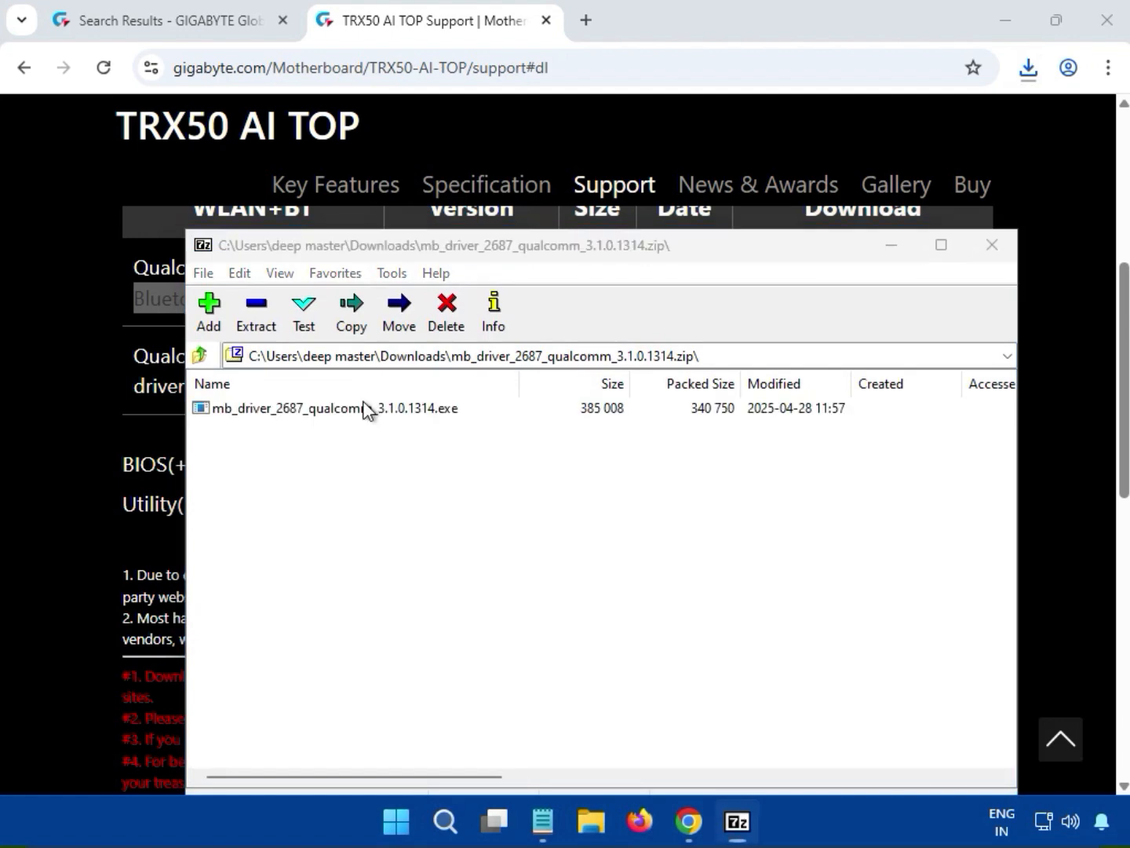
{"action": "left_click", "coordinate": [365, 408]}
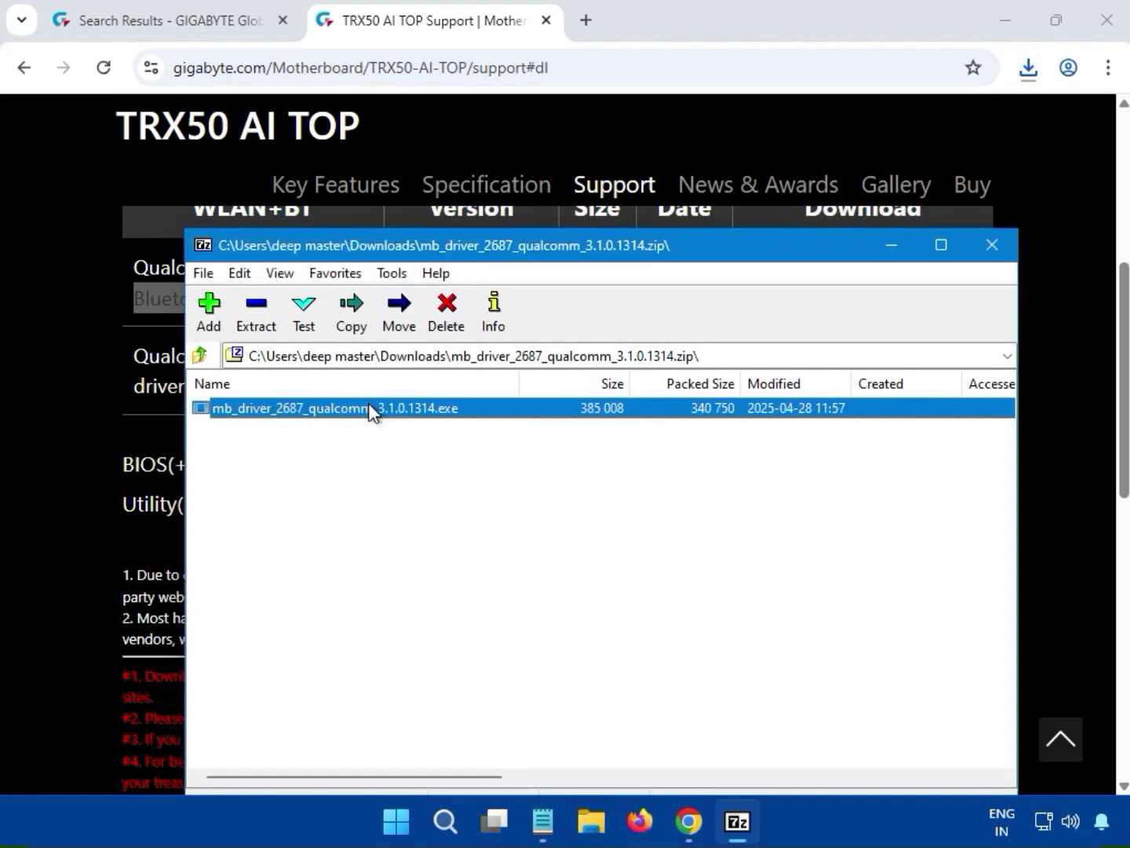
{"action": "double_click", "coordinate": [368, 408]}
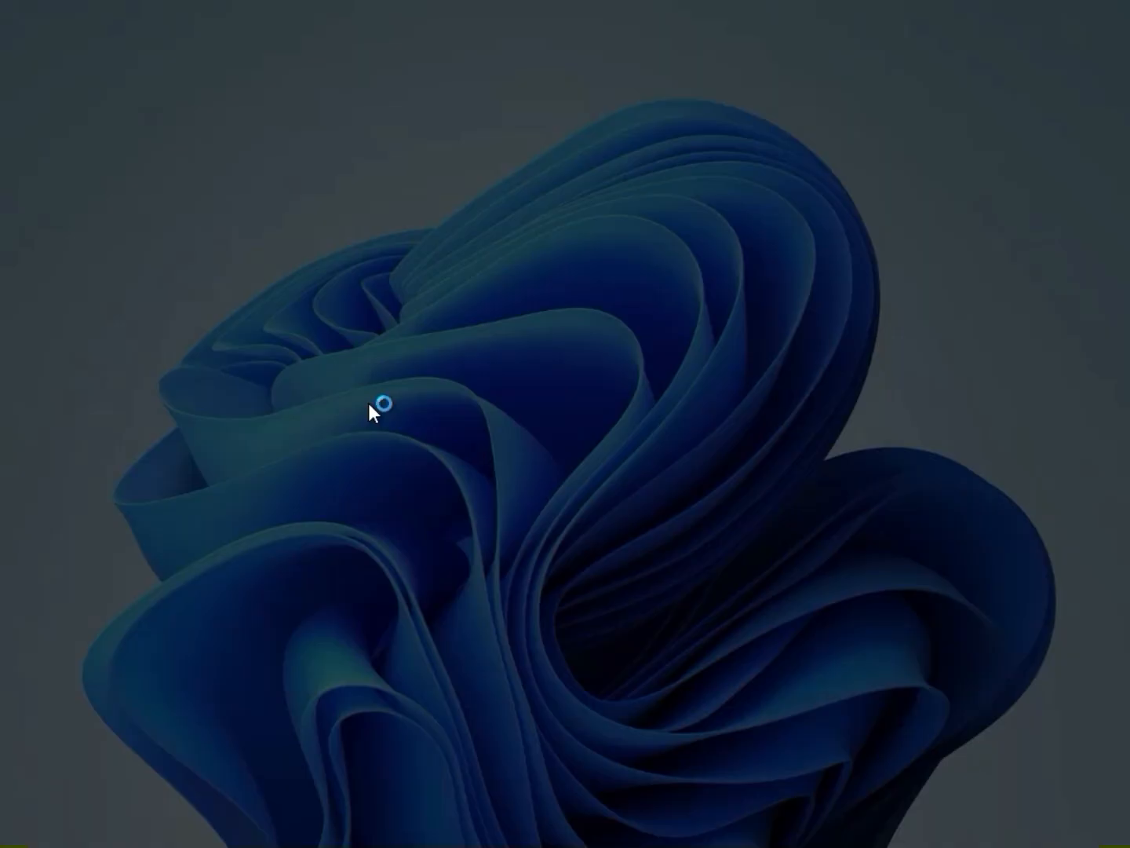
{"action": "left_click", "coordinate": [432, 602]}
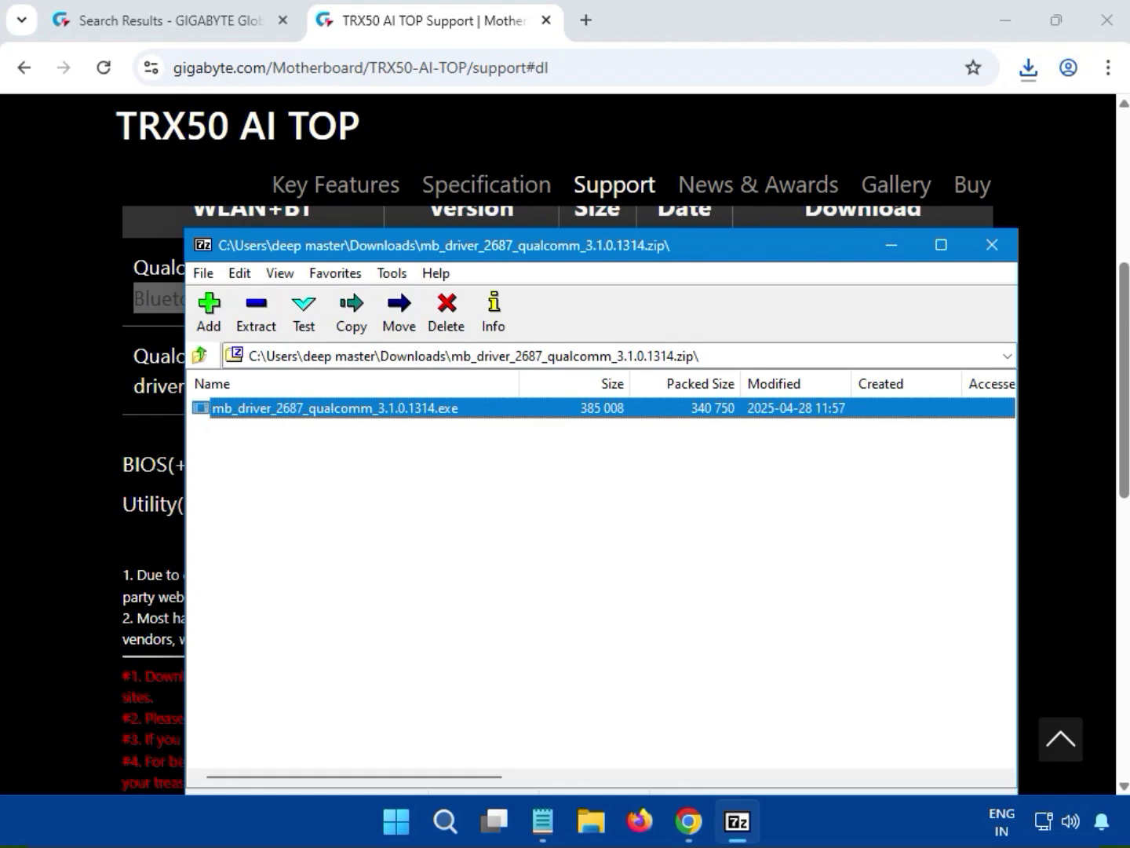
{"action": "left_click", "coordinate": [992, 245]}
{"action": "left_click", "coordinate": [1040, 302]}
Step: Download the Qualcomm Wi-Fi 7 WIFI driver version 3.1.0.1453 from the WLAN+BT section
{"action": "scroll", "coordinate": [1035, 354], "scroll_direction": "up", "scroll_amount": 4}
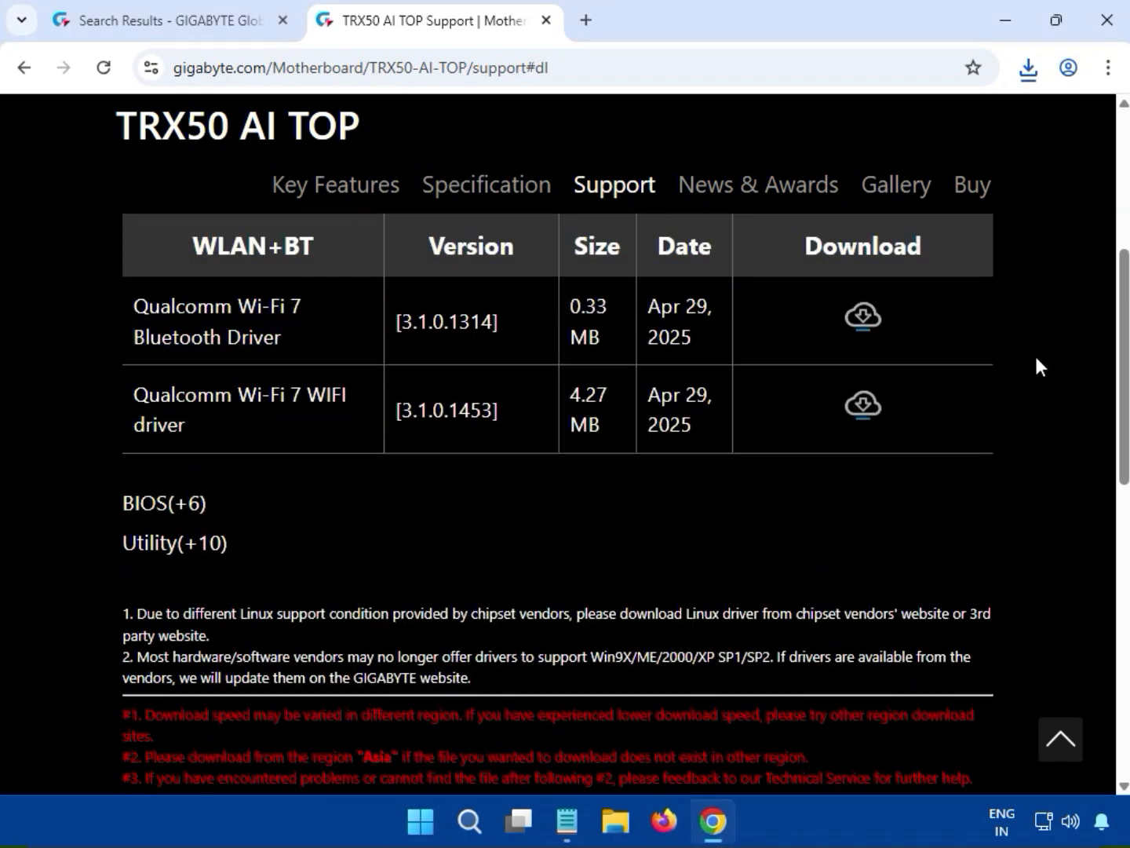
{"action": "scroll", "coordinate": [1032, 372], "scroll_direction": "up", "scroll_amount": 3}
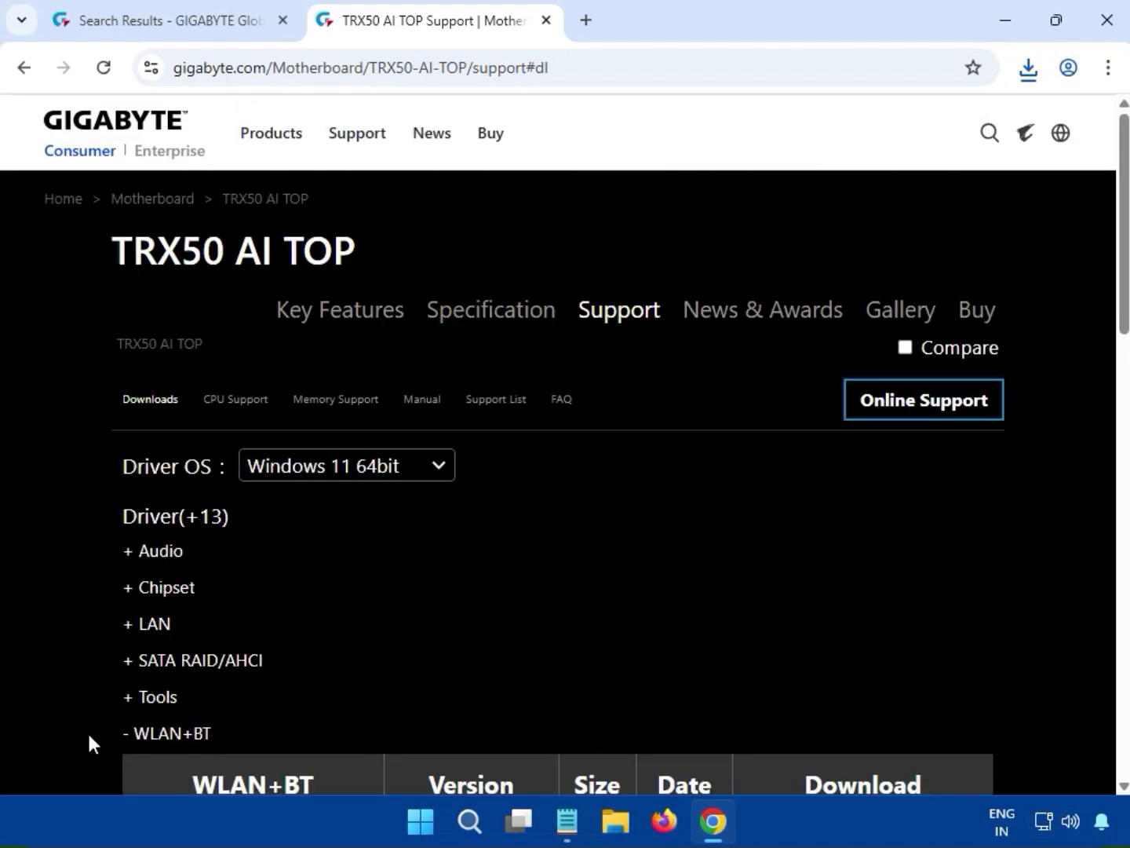
{"action": "scroll", "coordinate": [343, 632], "scroll_direction": "down", "scroll_amount": 2}
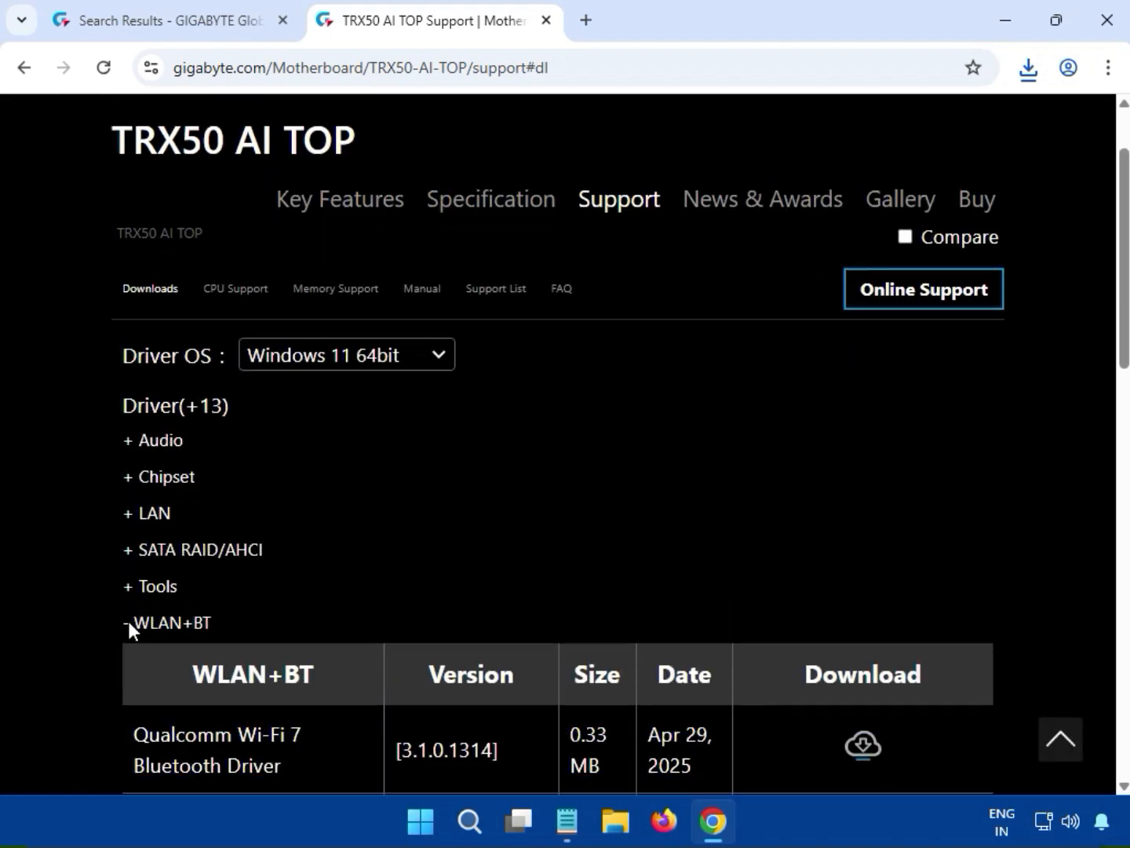
{"action": "left_click_drag", "start_coordinate": [128, 620], "coordinate": [179, 617]}
{"action": "scroll", "coordinate": [605, 558], "scroll_direction": "down", "scroll_amount": 3}
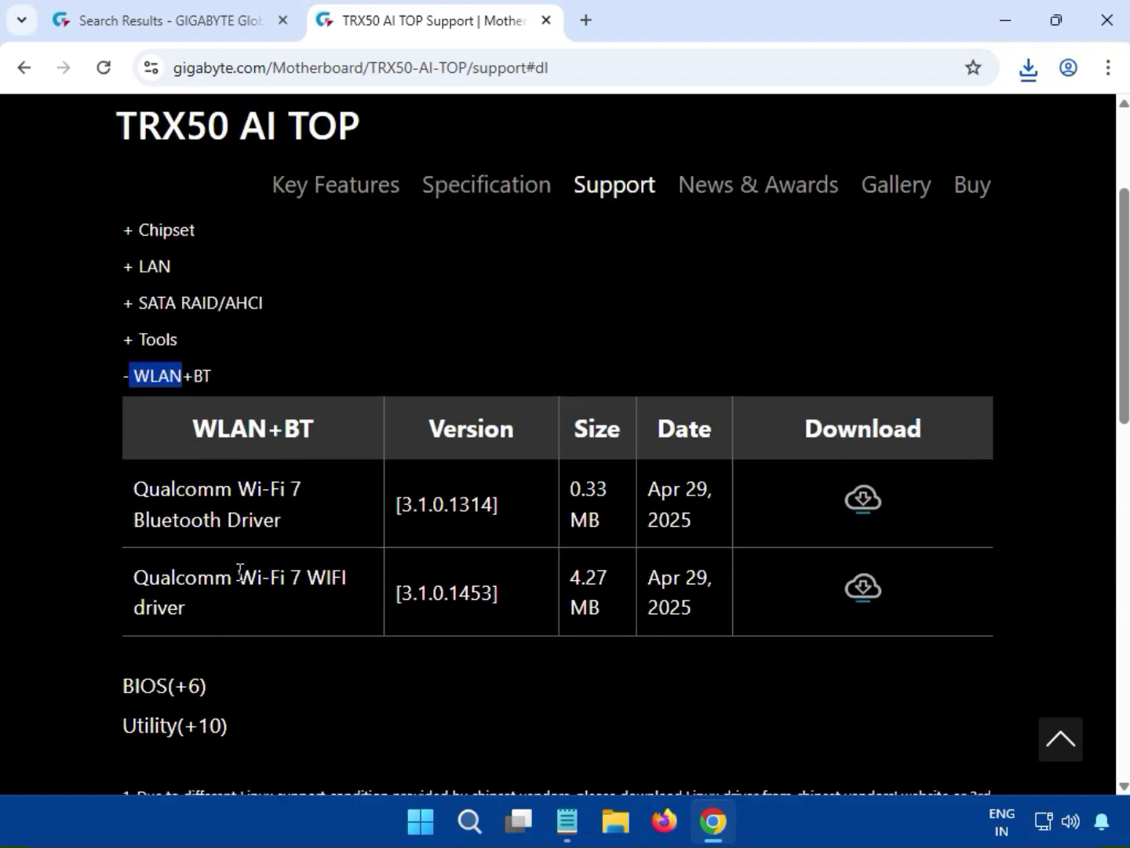
{"action": "left_click_drag", "start_coordinate": [240, 571], "coordinate": [244, 602]}
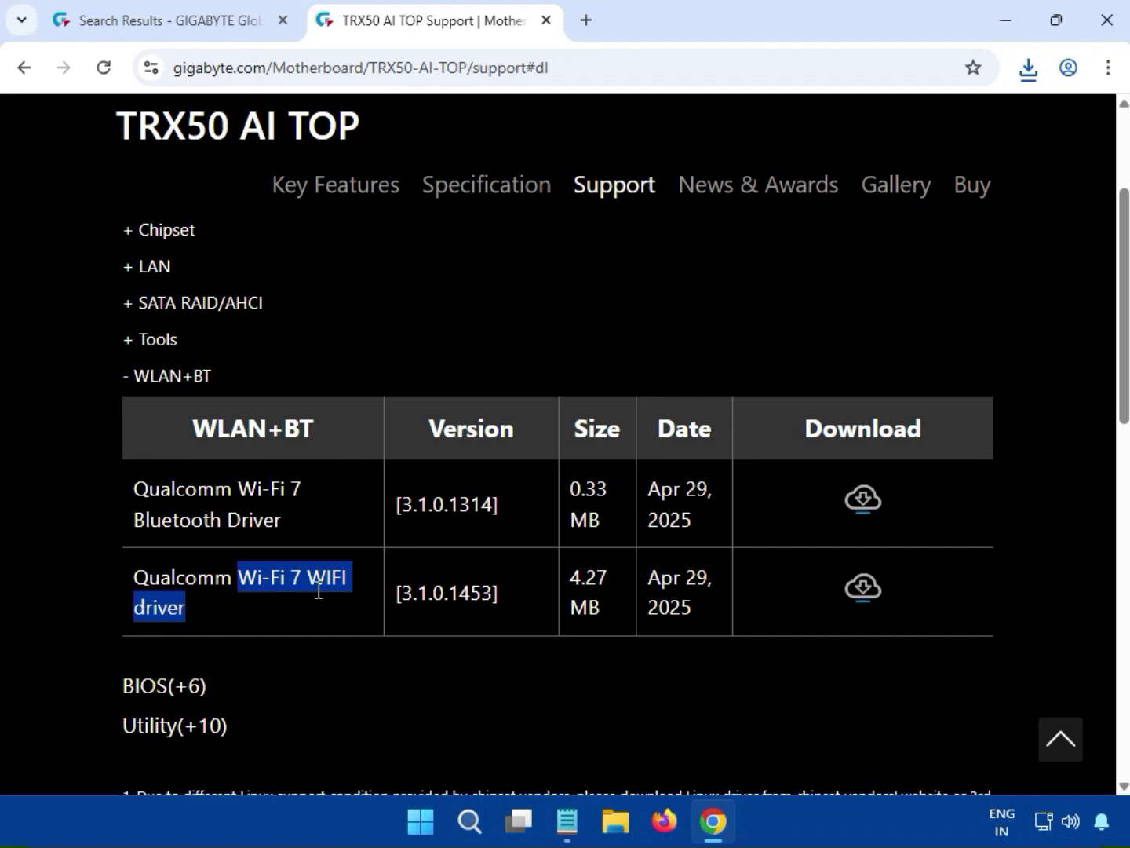
{"action": "left_click", "coordinate": [869, 600]}
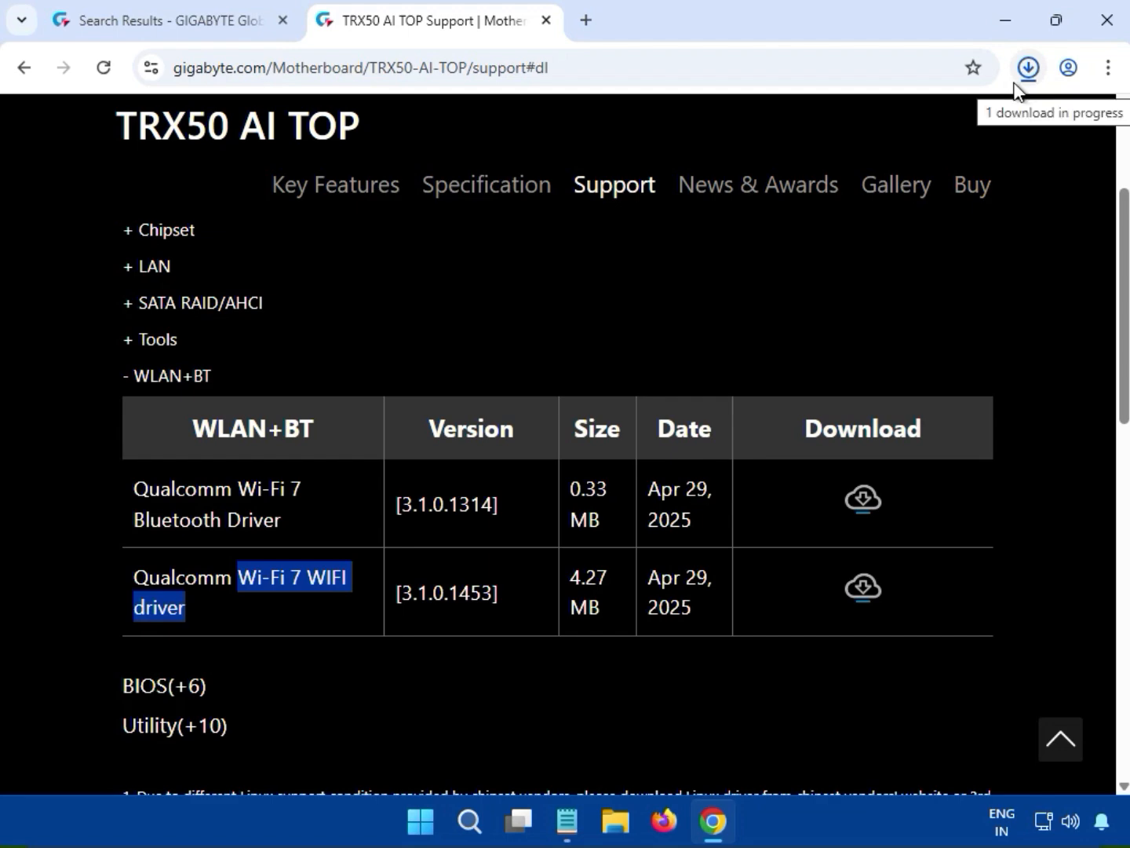
Step: Run mb_driver_2686_qualcomm_3.1.0.1453.exe from the downloaded archive, allow it to make changes to the device, and close the archive once it ends
{"action": "left_click", "coordinate": [846, 162]}
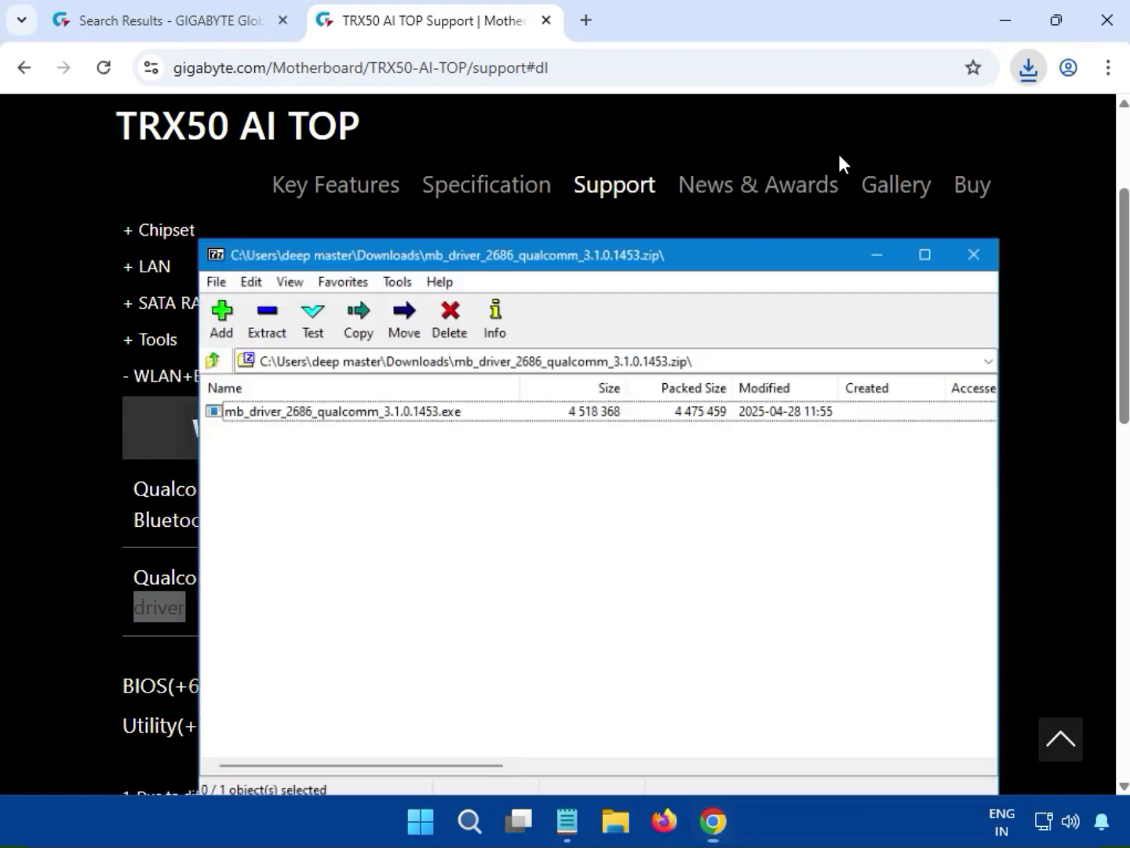
{"action": "double_click", "coordinate": [384, 414]}
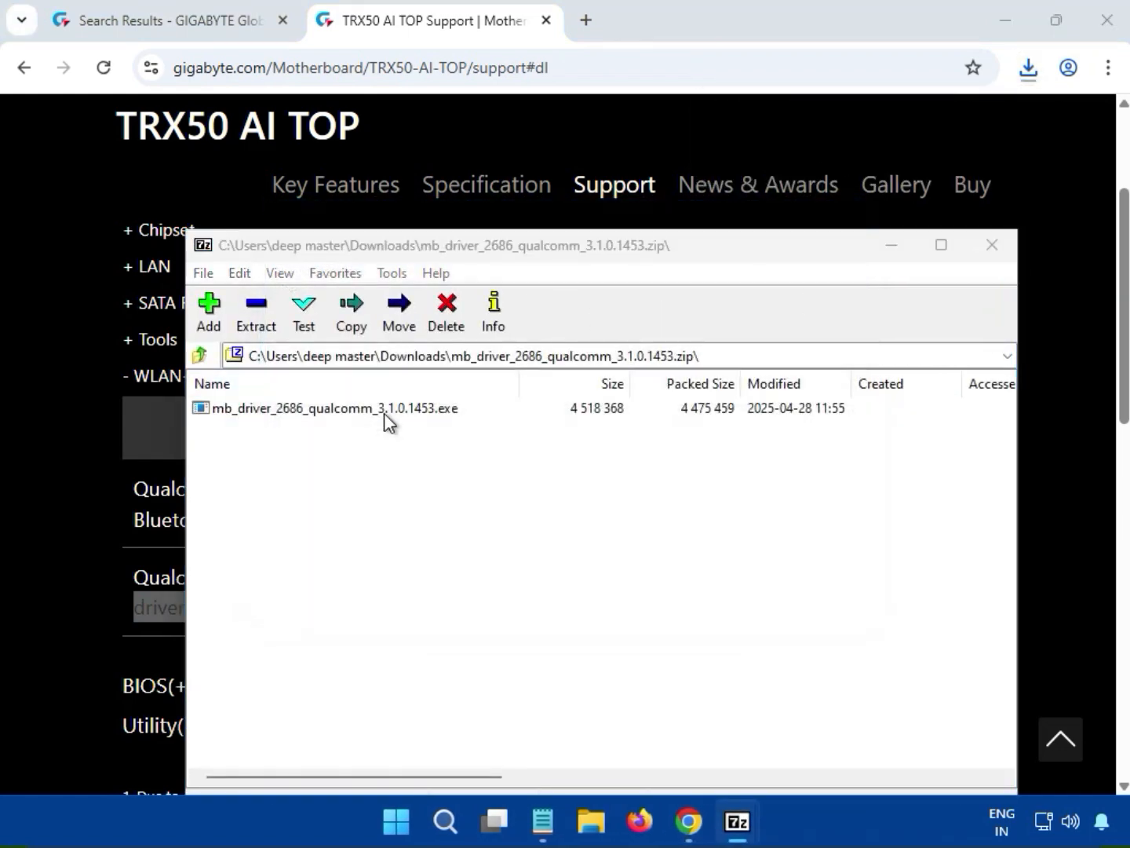
{"action": "left_click", "coordinate": [427, 457]}
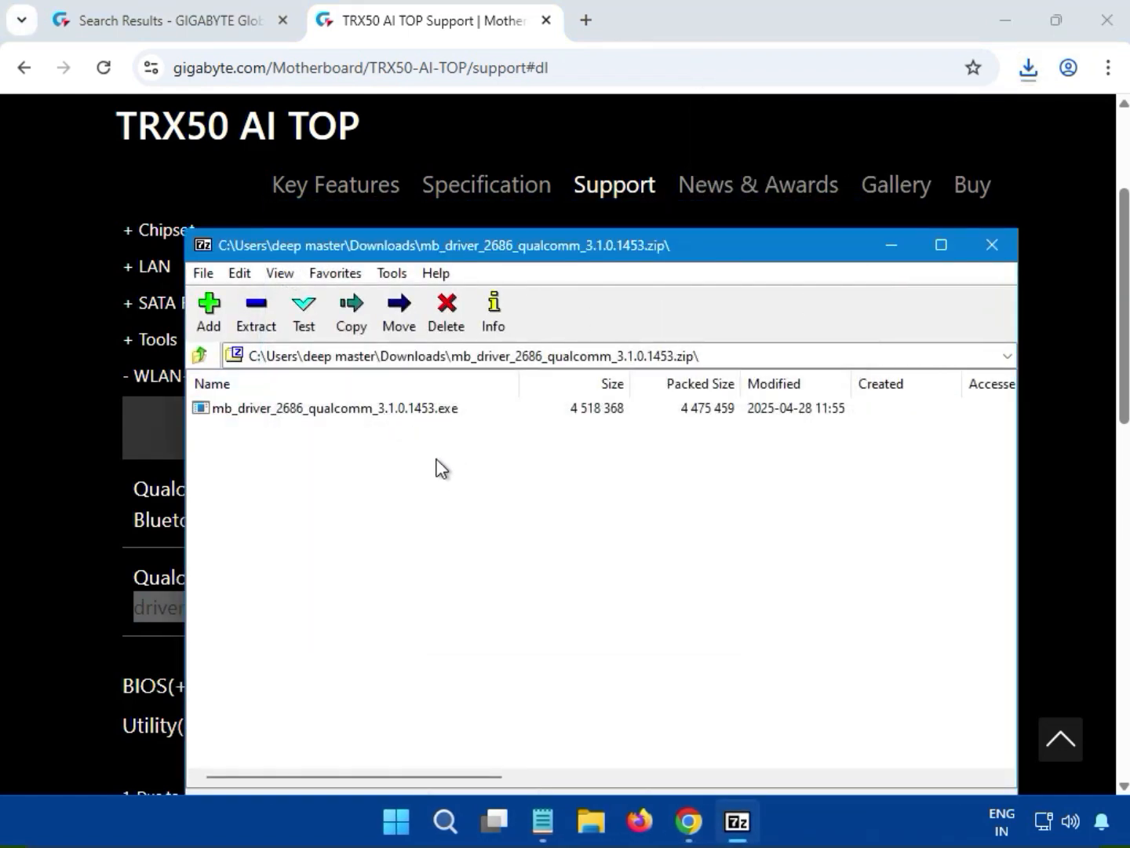
{"action": "key", "text": "Down"}
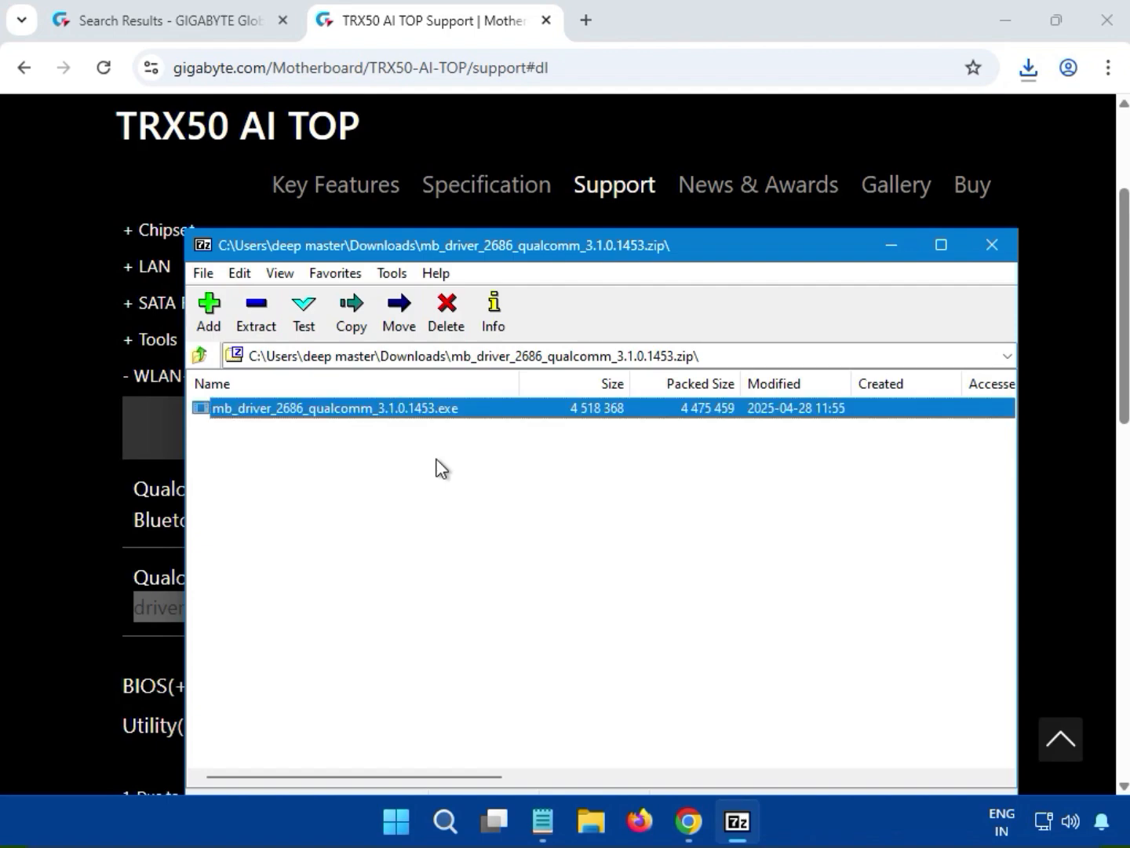
{"action": "key", "text": "Return"}
{"action": "left_click", "coordinate": [460, 601]}
{"action": "left_click", "coordinate": [991, 246]}
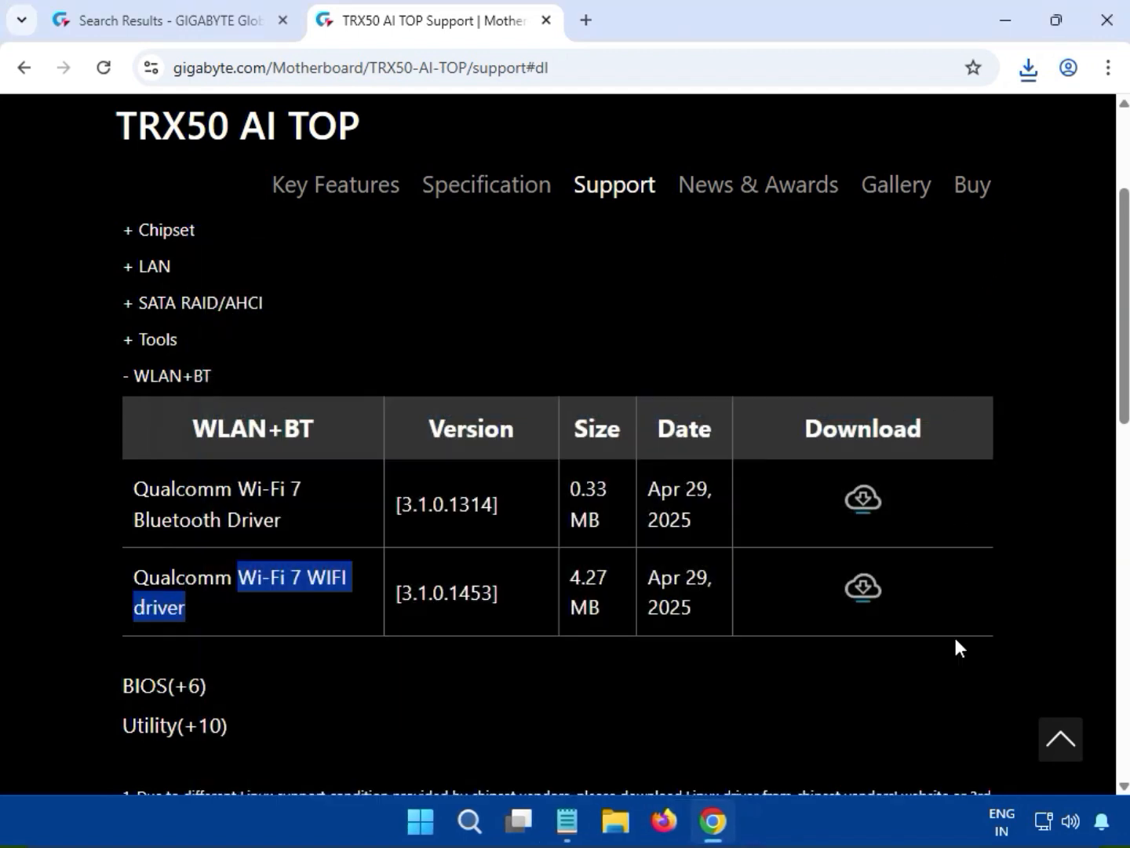